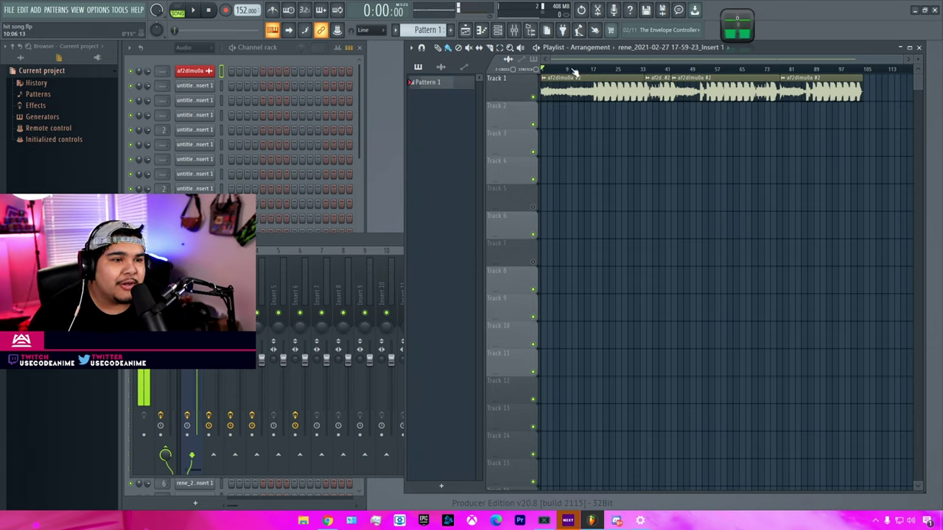
# Play the Track 1 song from bar 5 to hear the intro and the louder section that follows, and stop playback
pyautogui.click(553, 69)
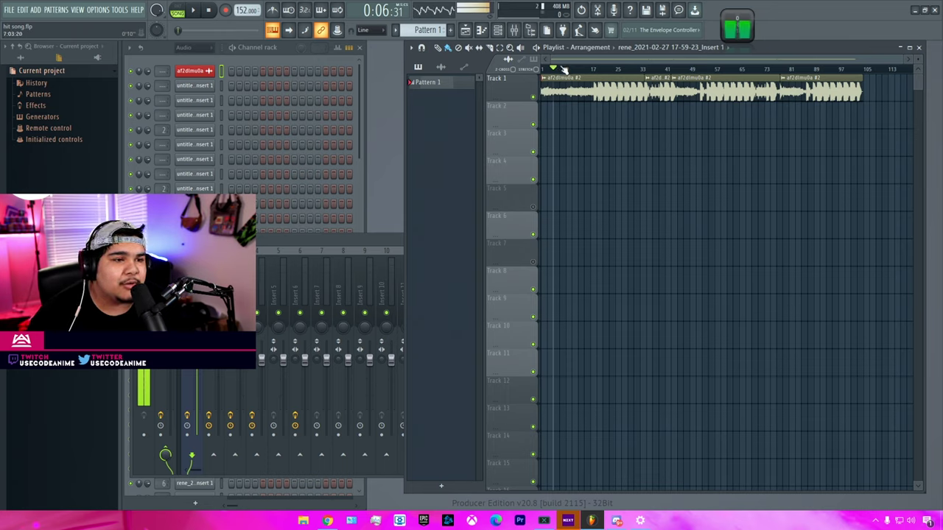
pyautogui.press('space')
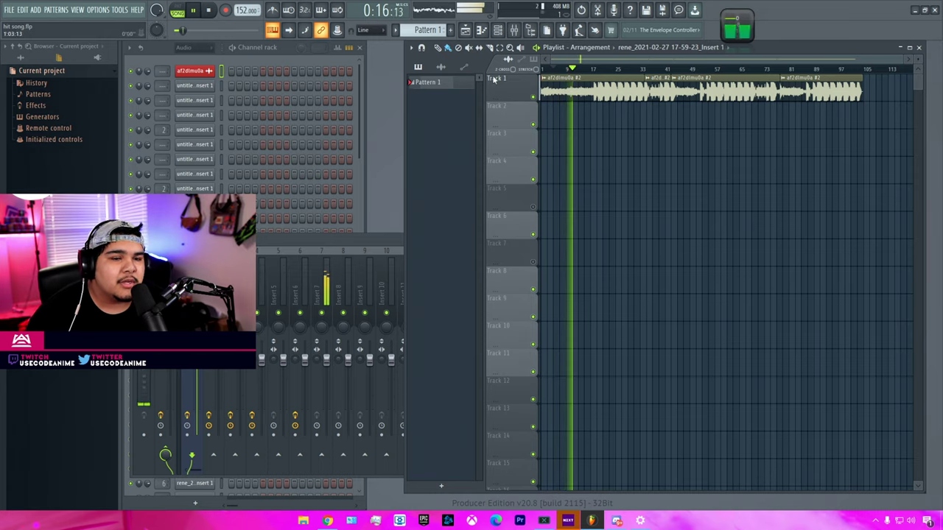
pyautogui.press('F9')
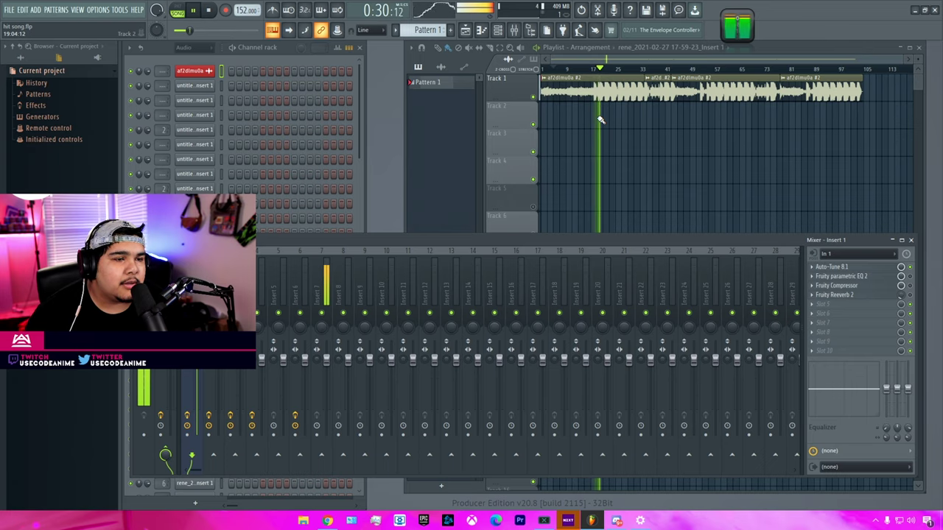
pyautogui.scroll(2, 609, 105)
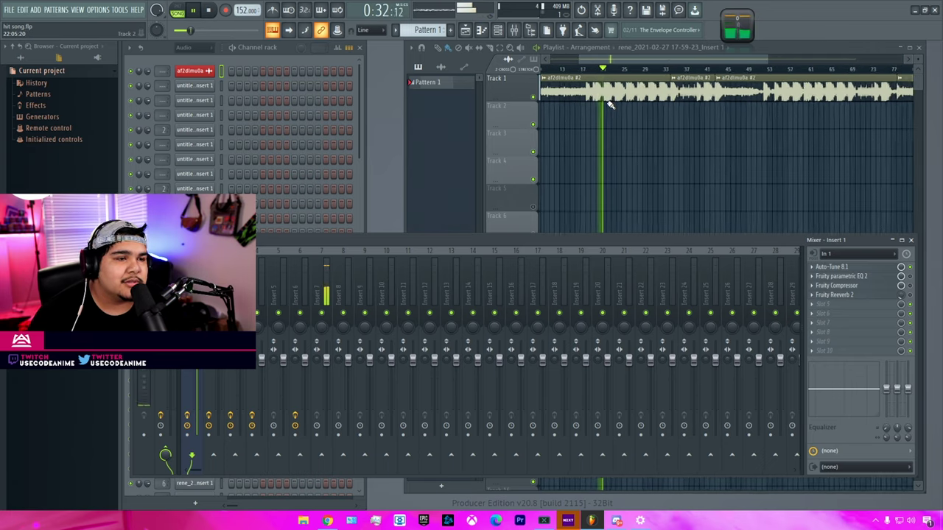
pyautogui.scroll(3, 610, 105)
pyautogui.click(609, 65)
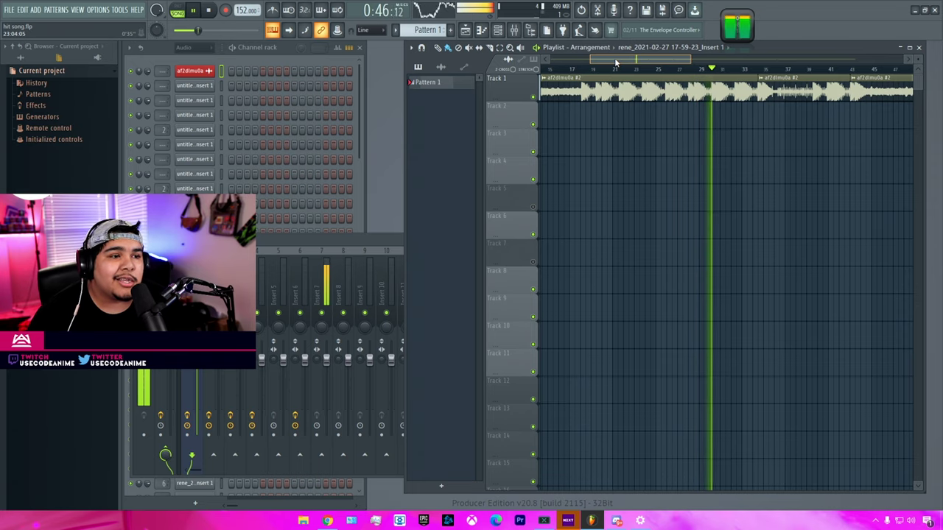
pyautogui.moveTo(614, 58)
pyautogui.mouseDown()
pyautogui.moveTo(603, 61)
pyautogui.moveTo(620, 70)
pyautogui.moveTo(618, 58)
pyautogui.moveTo(604, 60)
pyautogui.mouseUp()
pyautogui.press('space')
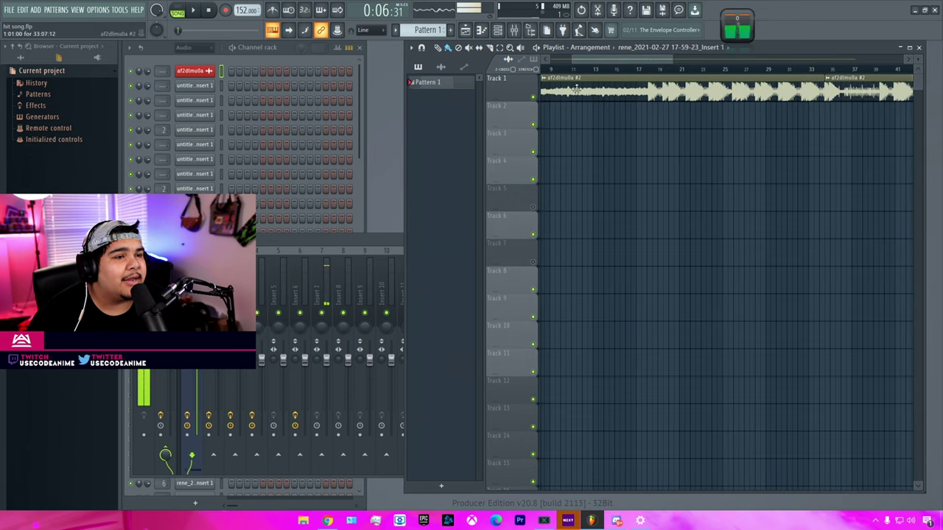
# Listen to the transition from the intro into the louder section from bar 16, replay it, and stop playback
pyautogui.scroll(-5, 604, 59)
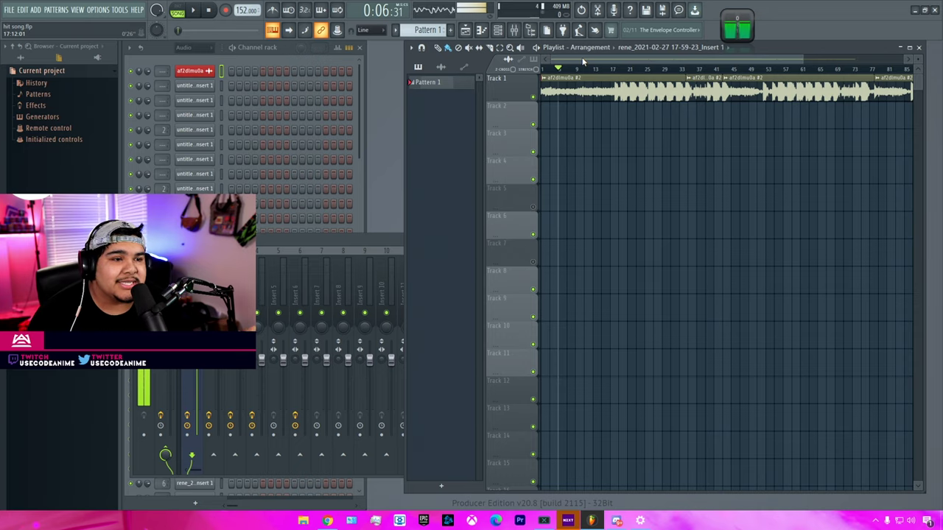
pyautogui.scroll(3, 604, 63)
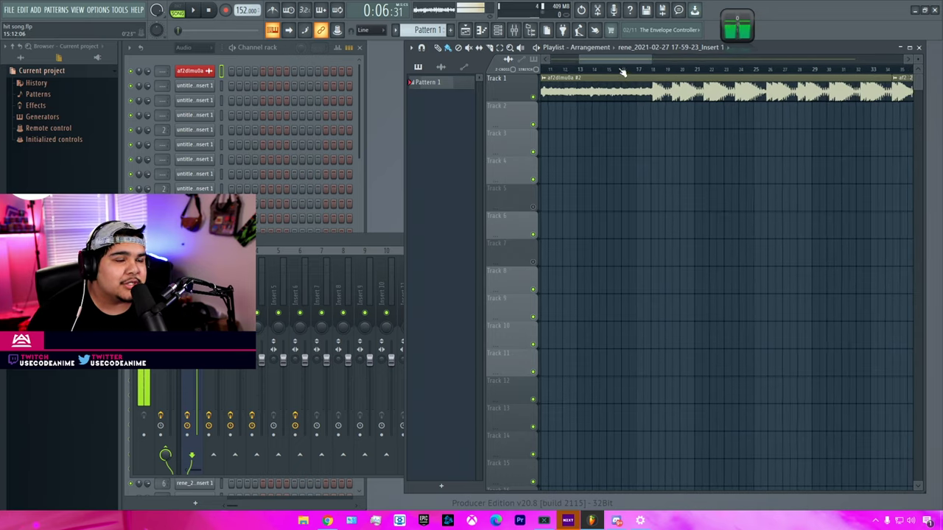
pyautogui.scroll(-2, 622, 64)
pyautogui.press('space')
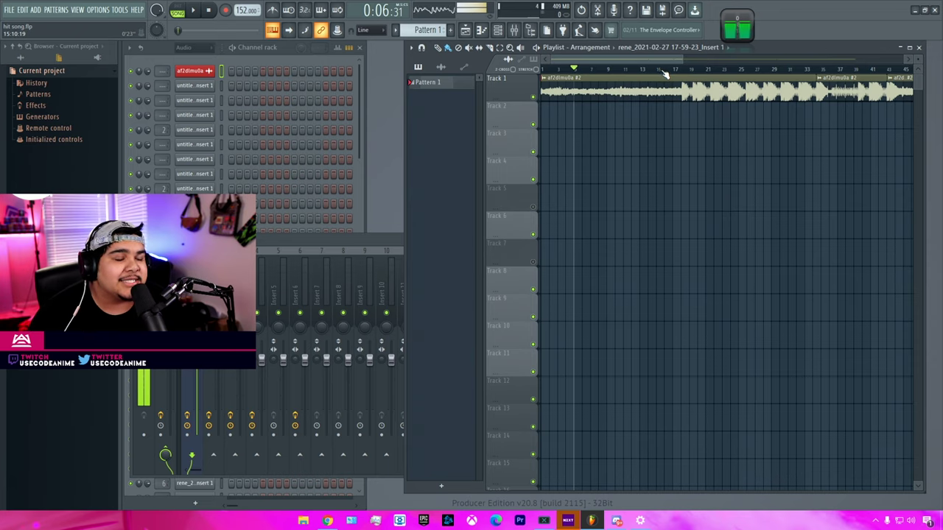
pyautogui.click(665, 70)
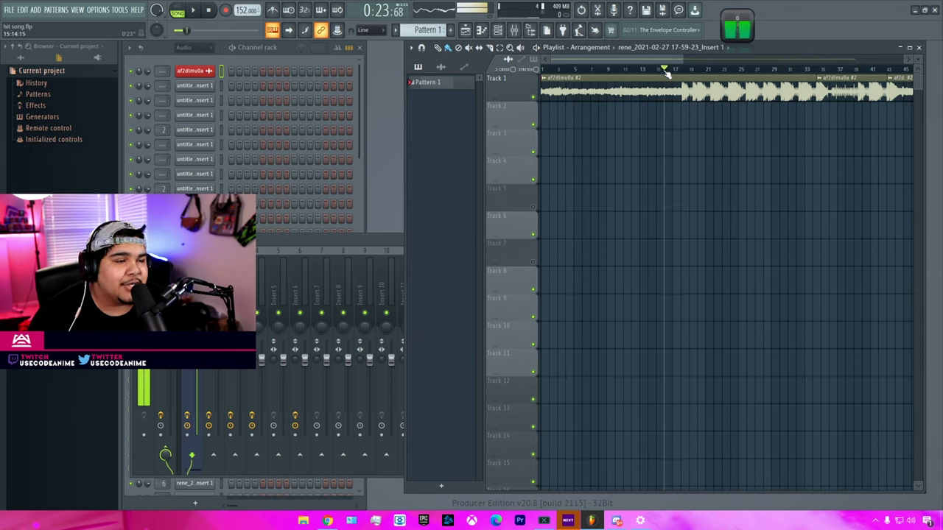
pyautogui.press('space')
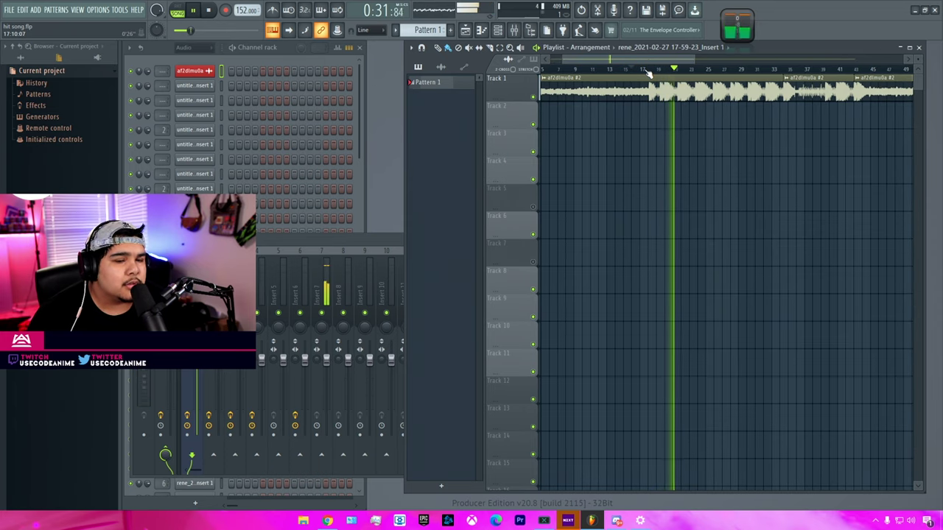
pyautogui.hscroll(-1, 649, 59)
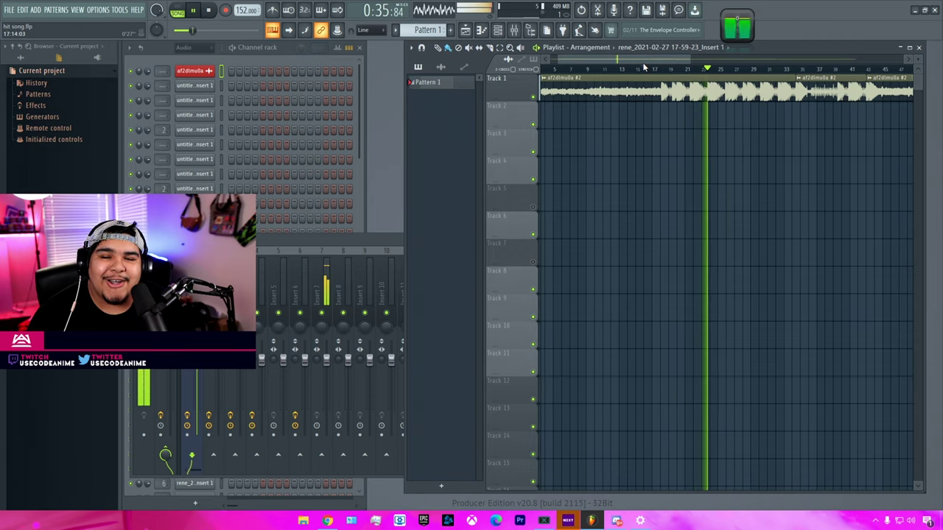
pyautogui.click(645, 68)
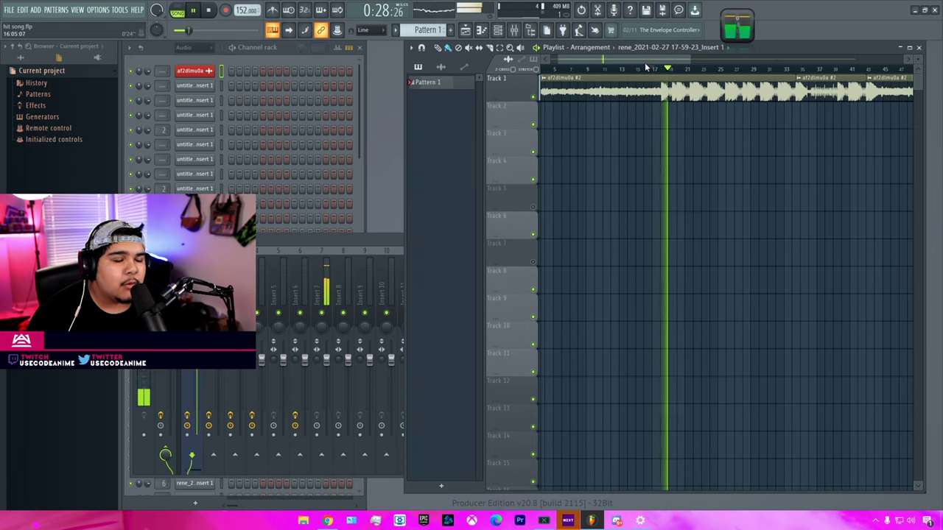
pyautogui.moveTo(648, 61); pyautogui.dragTo(662, 61)
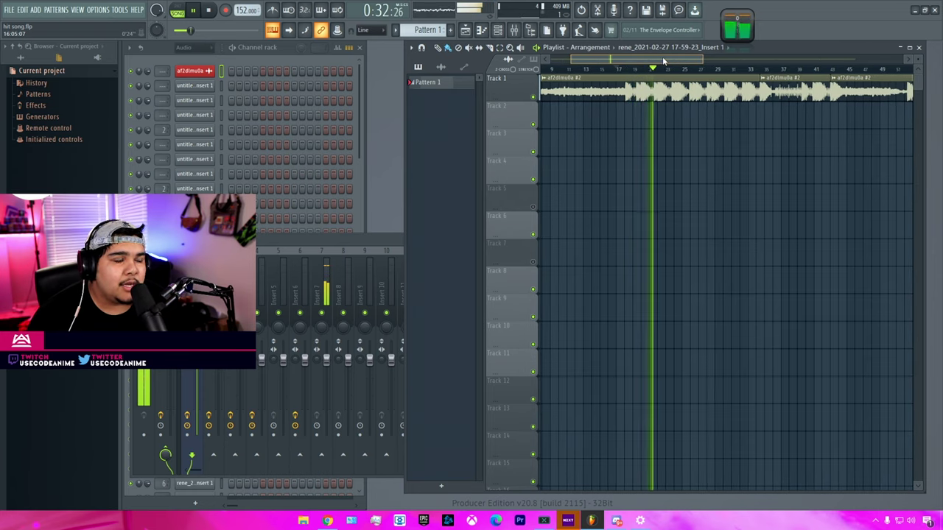
pyautogui.moveTo(662, 56); pyautogui.dragTo(636, 58)
pyautogui.press('space')
# Point out the end of the intro by placing the playhead at bars 18 and 17, and return it to the song start
pyautogui.click(680, 76)
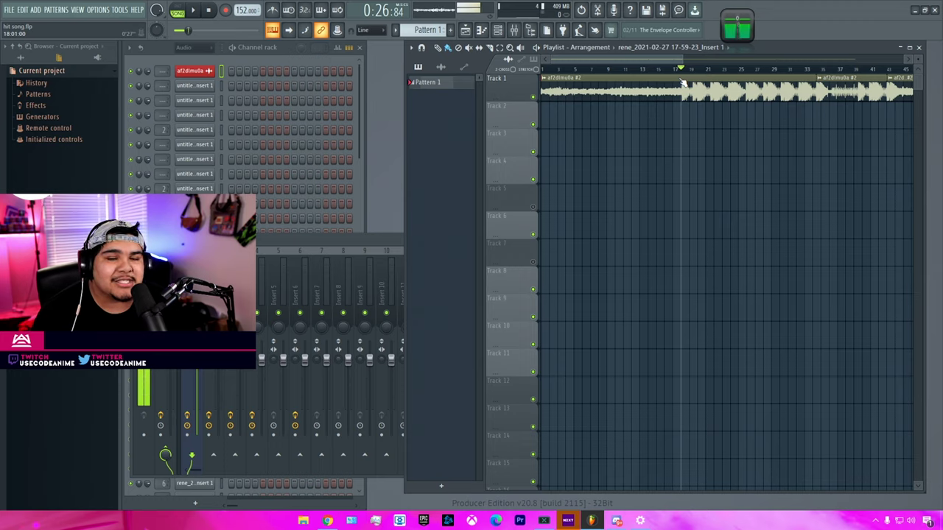
pyautogui.click(678, 103)
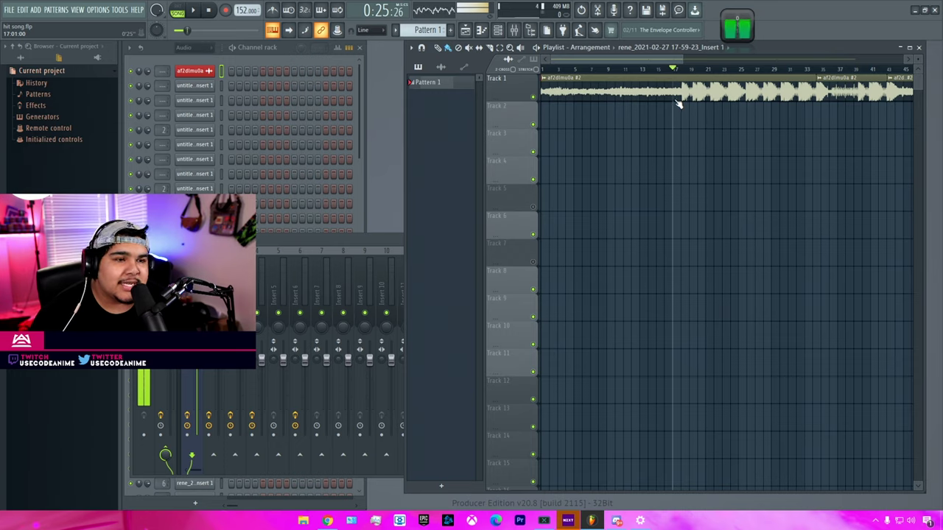
pyautogui.moveTo(678, 103); pyautogui.dragTo(530, 113)
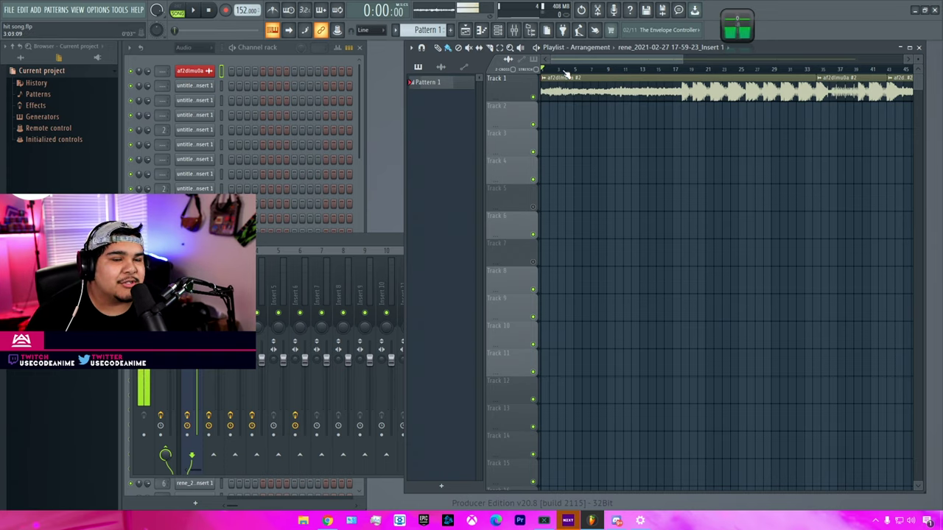
# Play the intro from the song start, skip ahead to about bars 6 and 9, and stop playback
pyautogui.press('space')
pyautogui.click(587, 71)
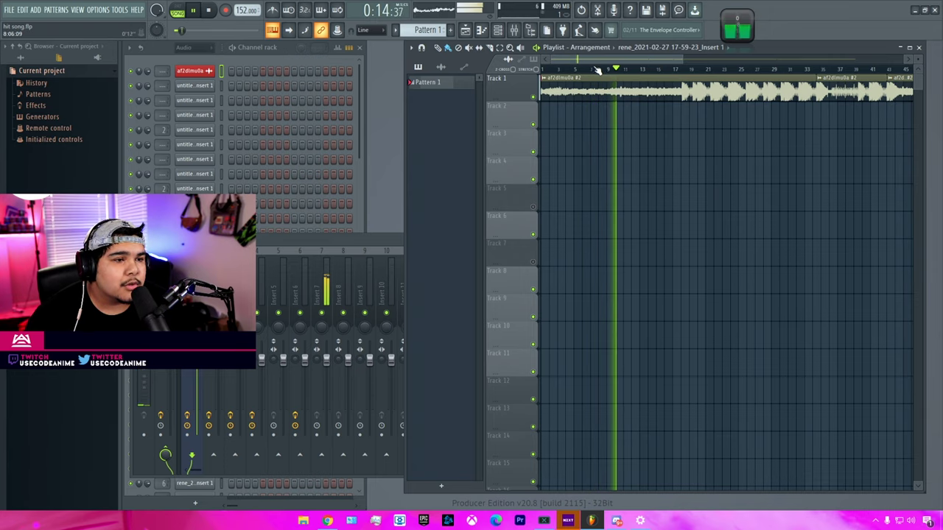
pyautogui.click(607, 70)
pyautogui.press('space')
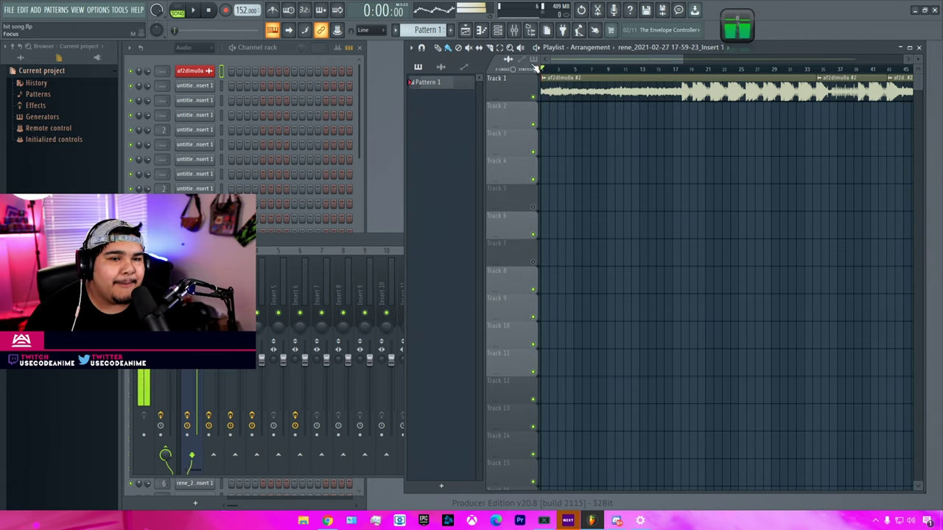
# Play the end of the intro into the louder section from bar 17, move the playhead back to bar 15, and stop playback
pyautogui.click(590, 70)
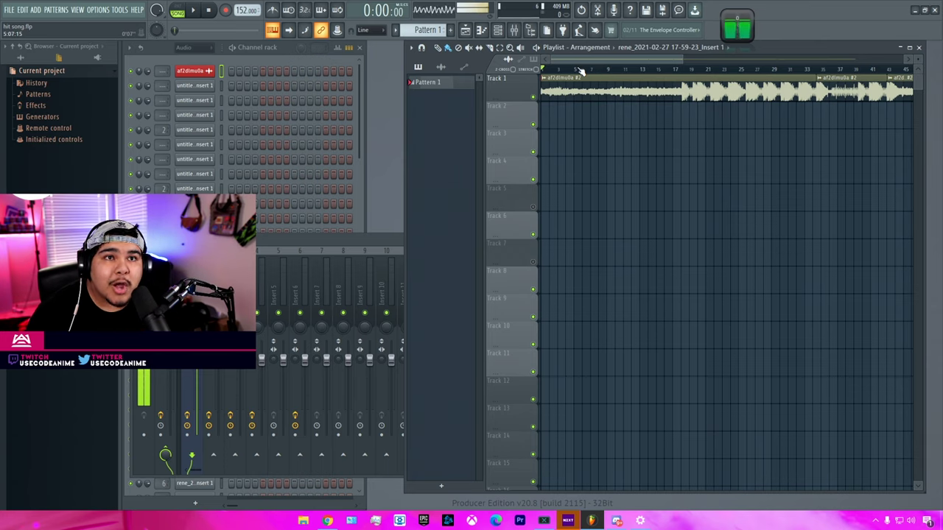
pyautogui.click(674, 71)
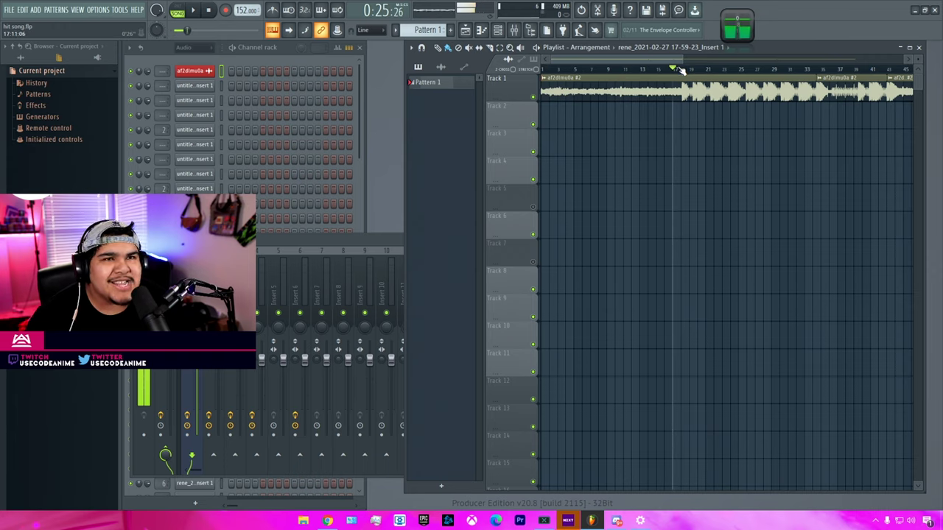
pyautogui.press('space')
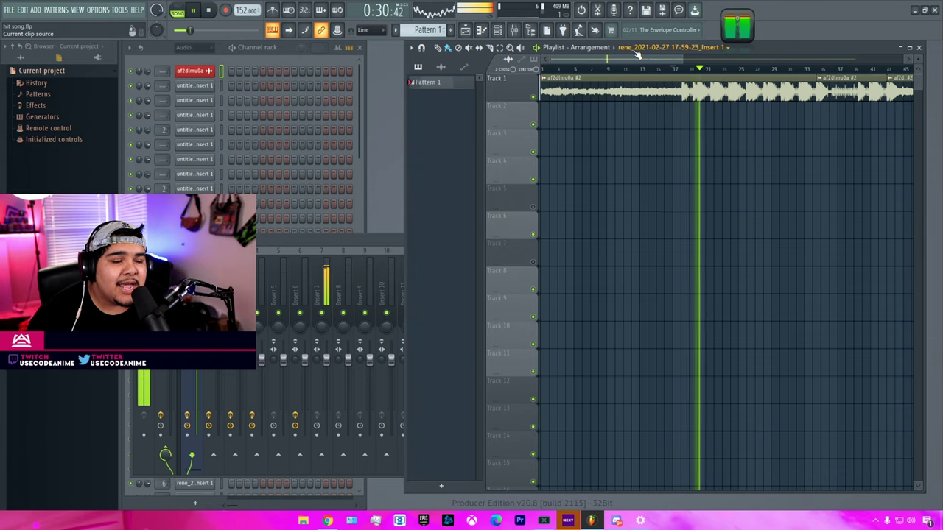
pyautogui.moveTo(680, 69); pyautogui.dragTo(663, 69)
pyautogui.press('space')
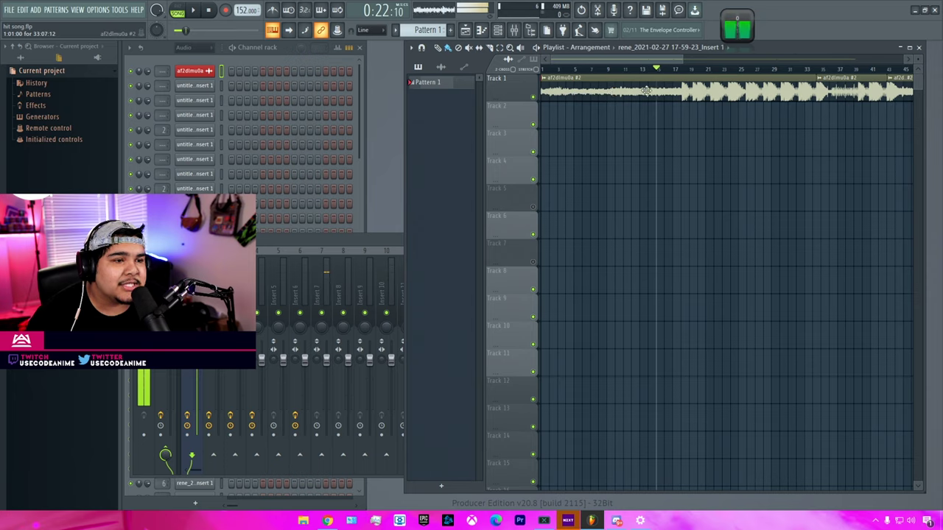
# Play the song from bar 1, replay the intro from about bar 5, and leave the playhead at bar 6
pyautogui.moveTo(646, 74); pyautogui.dragTo(528, 82)
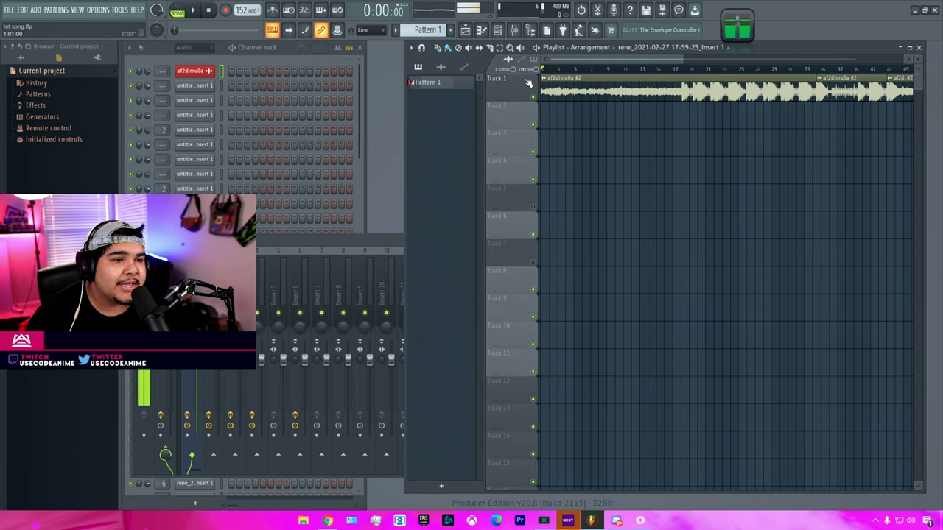
pyautogui.press('space')
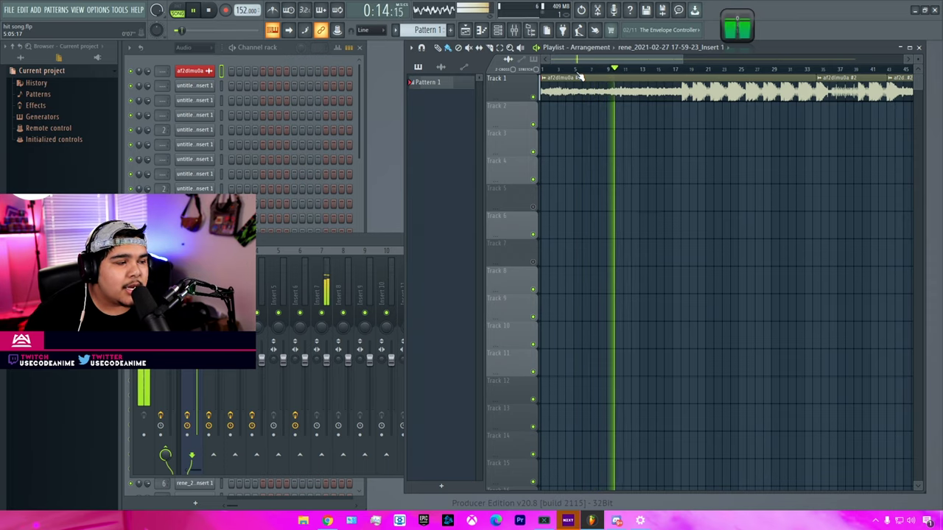
pyautogui.click(578, 73)
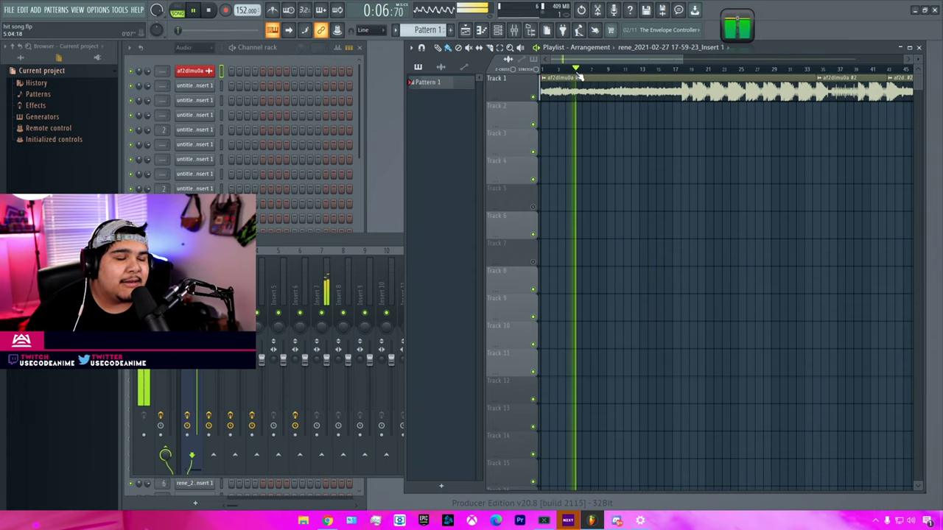
pyautogui.click(584, 74)
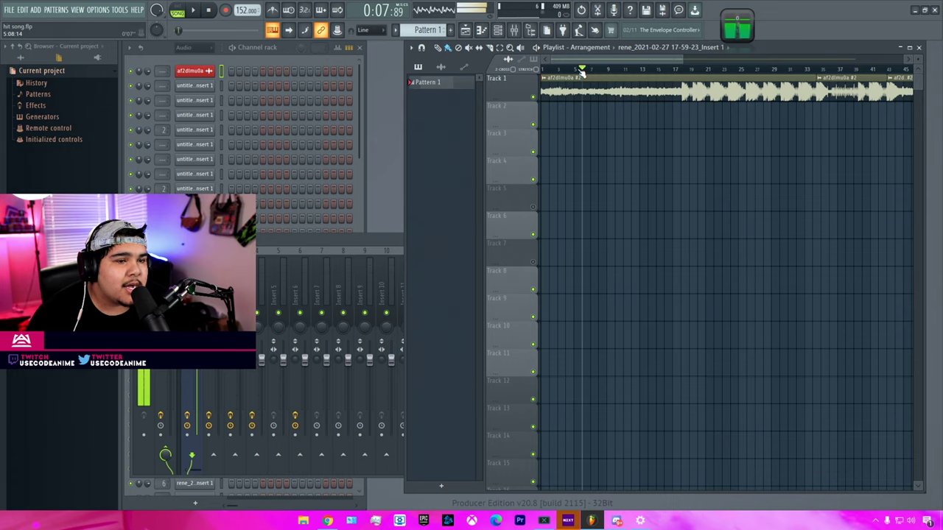
# Listen to the intro from bar 4, and move the playhead on to bar 9
pyautogui.moveTo(581, 70); pyautogui.dragTo(547, 79)
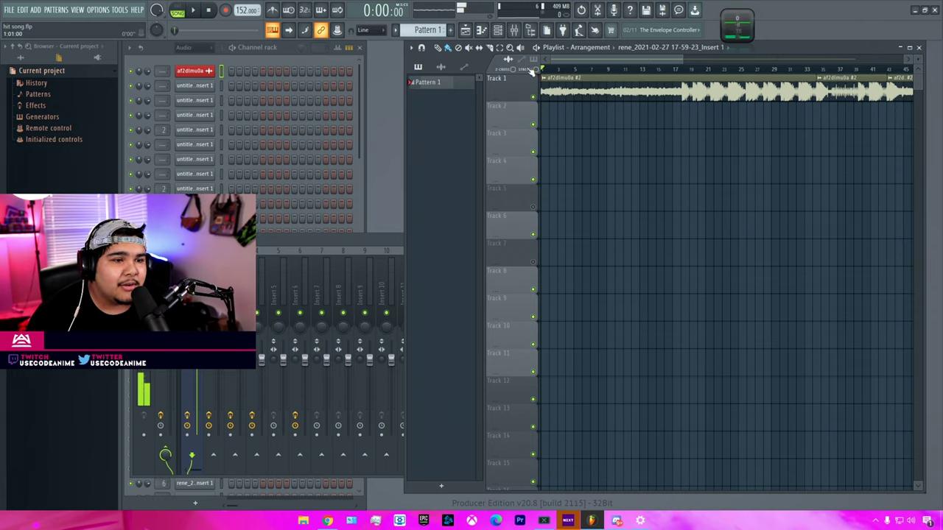
pyautogui.click(582, 70)
pyautogui.click(567, 70)
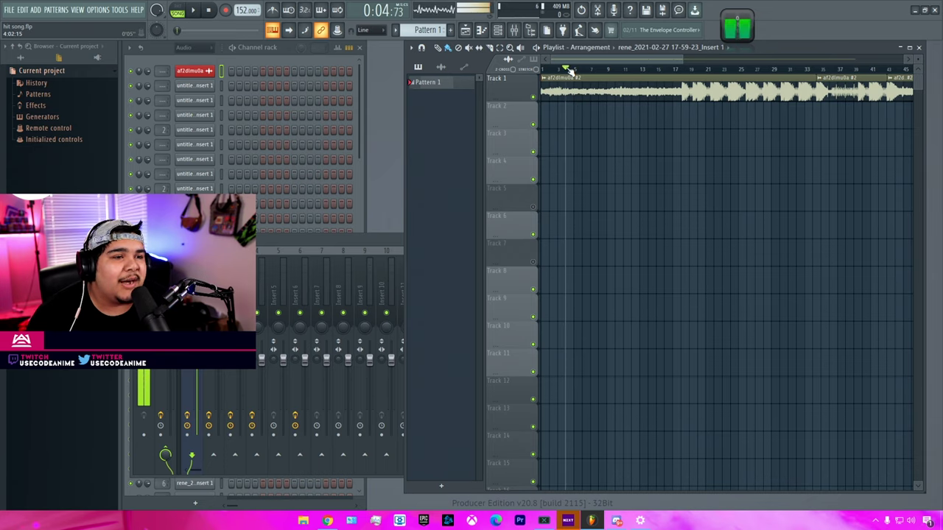
pyautogui.press('space')
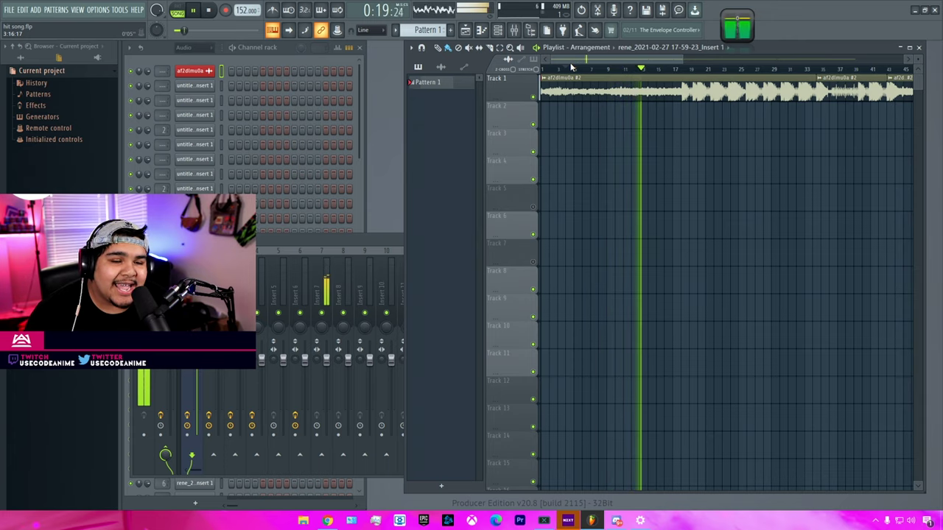
pyautogui.click(590, 68)
pyautogui.click(607, 69)
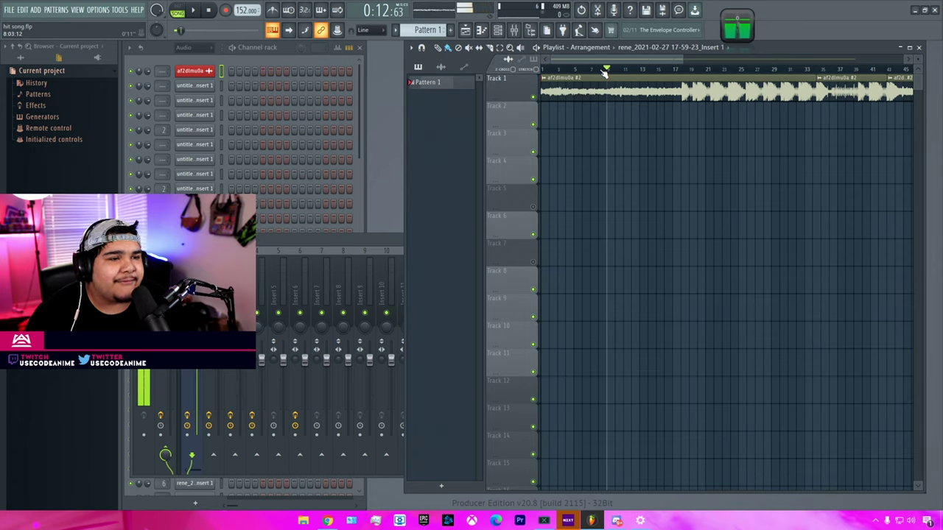
# Play the opening of the song again, and jump the playhead to about bar 4 and bar 6 during playback
pyautogui.moveTo(594, 70); pyautogui.dragTo(582, 70)
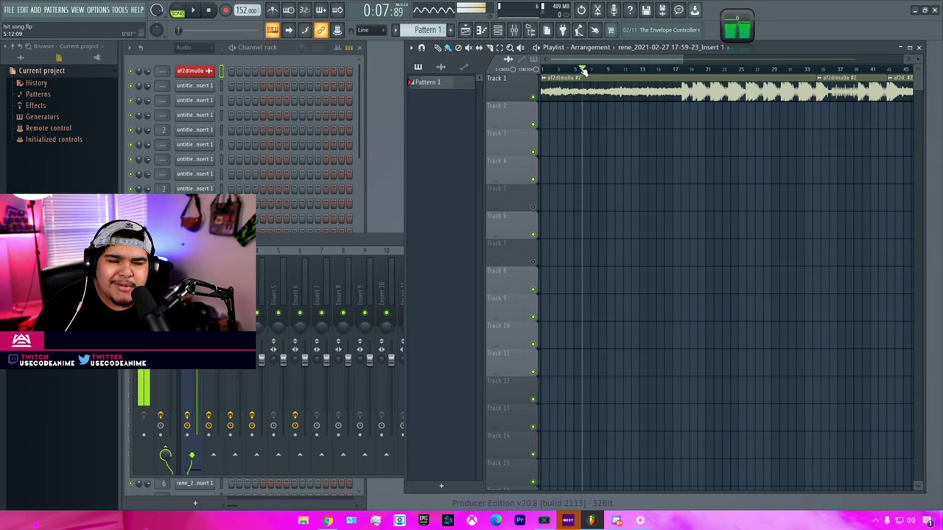
pyautogui.press('space')
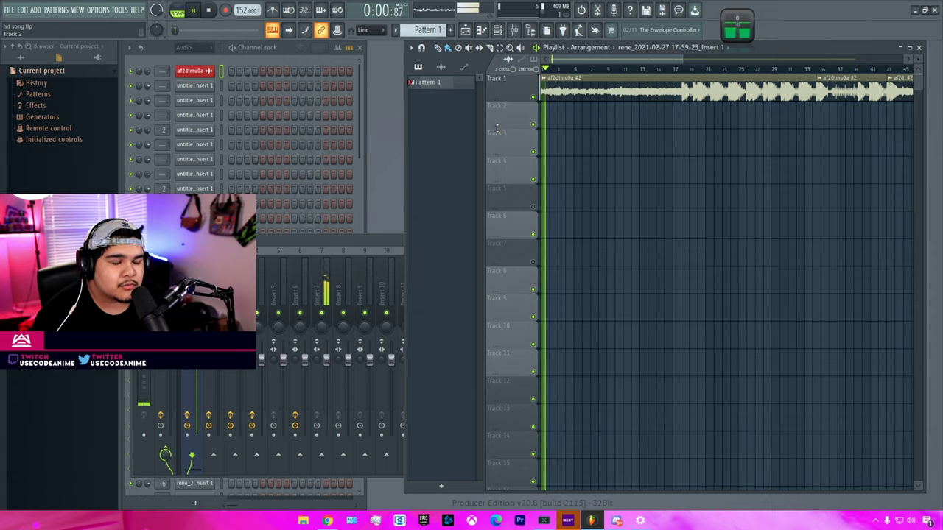
pyautogui.click(570, 70)
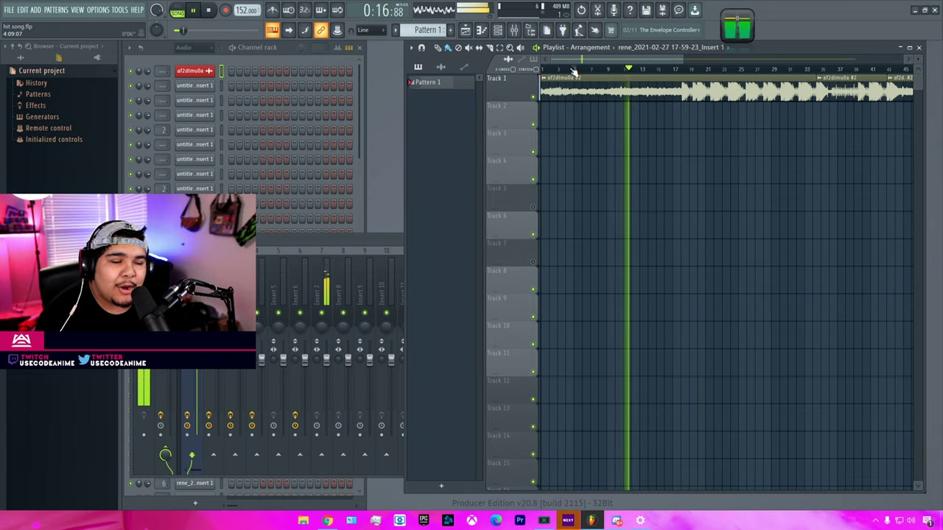
pyautogui.click(582, 71)
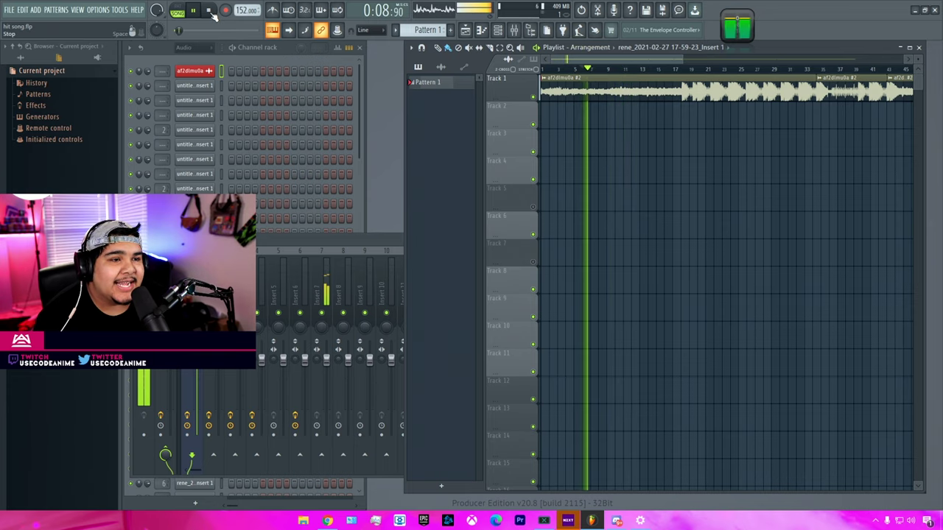
# Play the intro into the louder section from about bar 8, and replay the transition from about bar 6
pyautogui.click(601, 71)
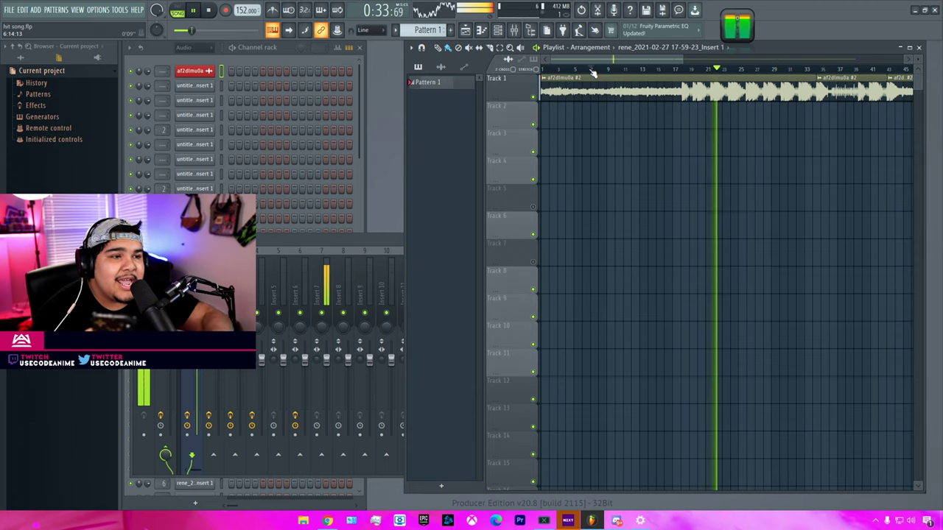
pyautogui.moveTo(595, 72); pyautogui.dragTo(298, 43)
pyautogui.press('space')
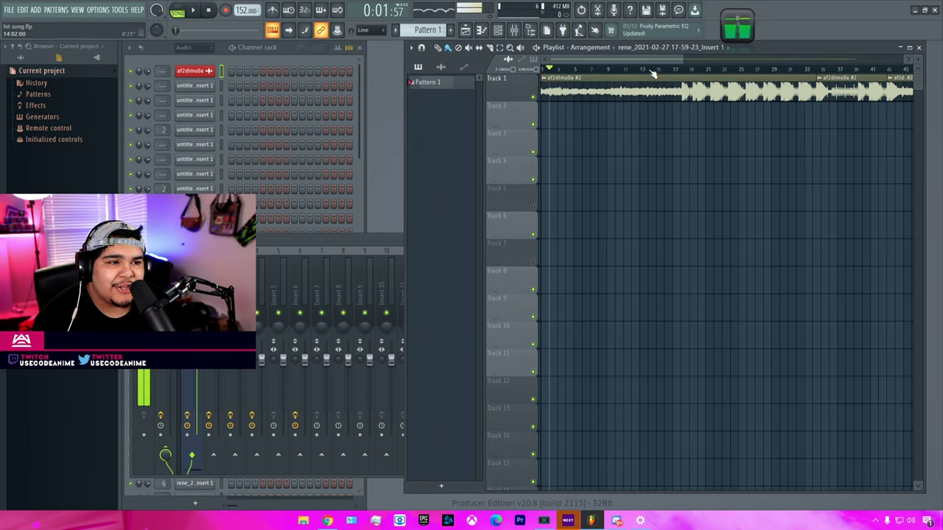
pyautogui.moveTo(690, 72); pyautogui.dragTo(611, 67)
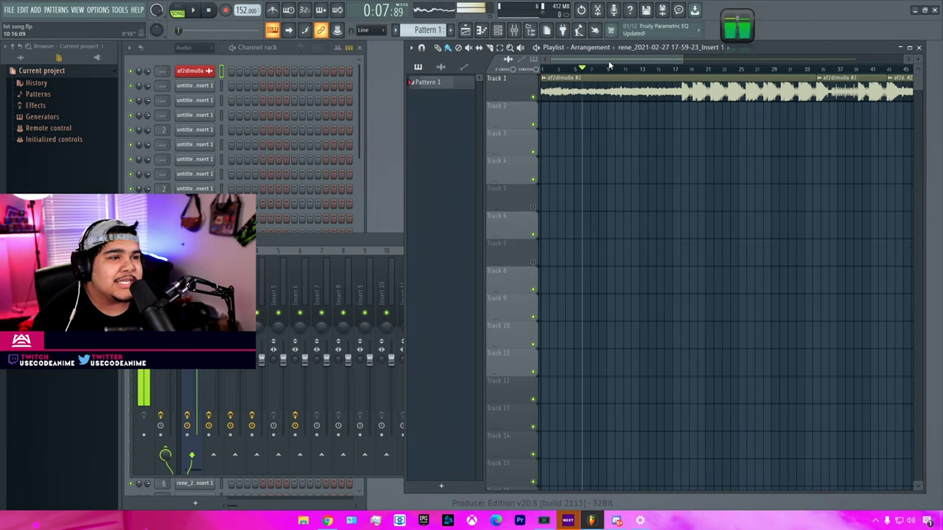
pyautogui.press('space')
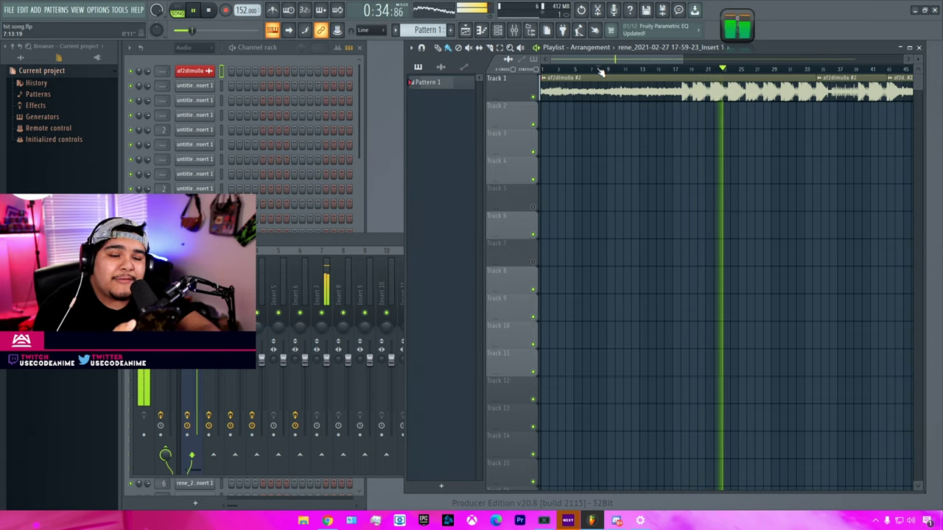
# Set the playhead to bar 18, where the louder section starts, play that section to about bar 27, and stop playback
pyautogui.click(677, 68)
pyautogui.press('space')
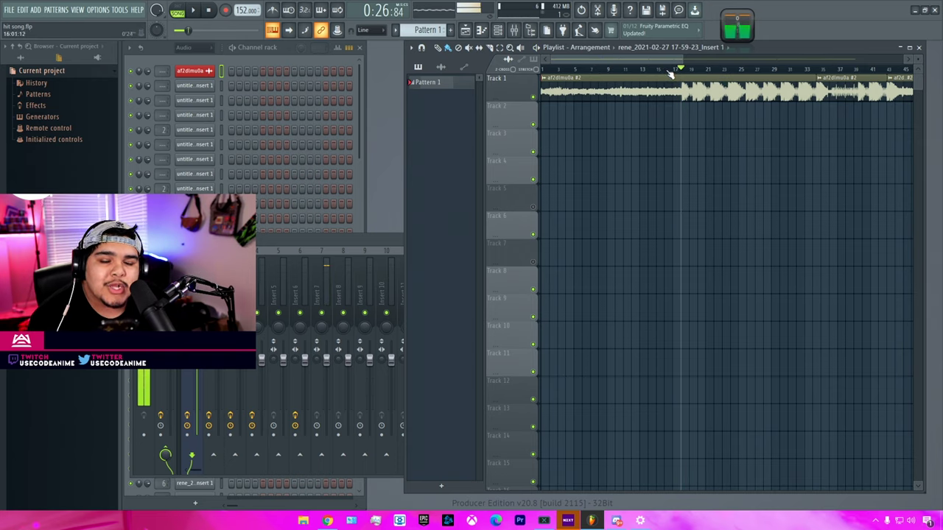
pyautogui.click(673, 69)
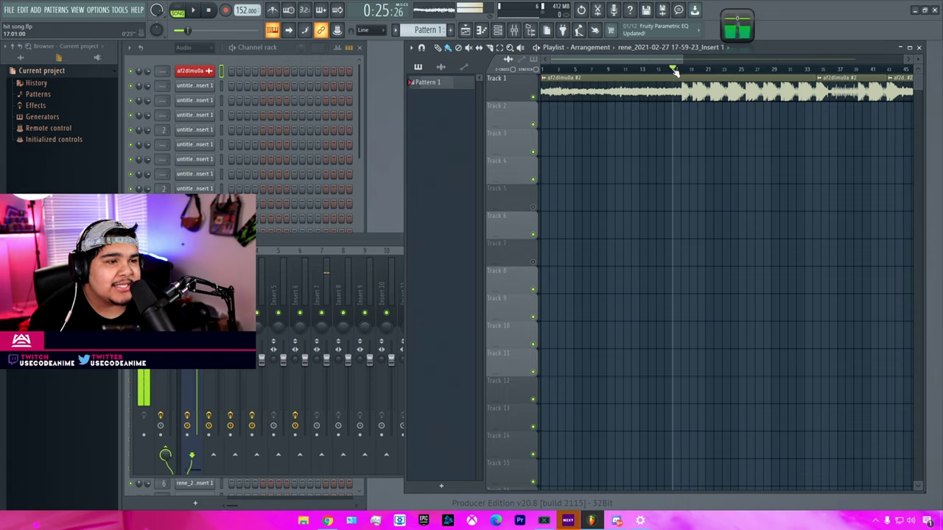
pyautogui.click(682, 69)
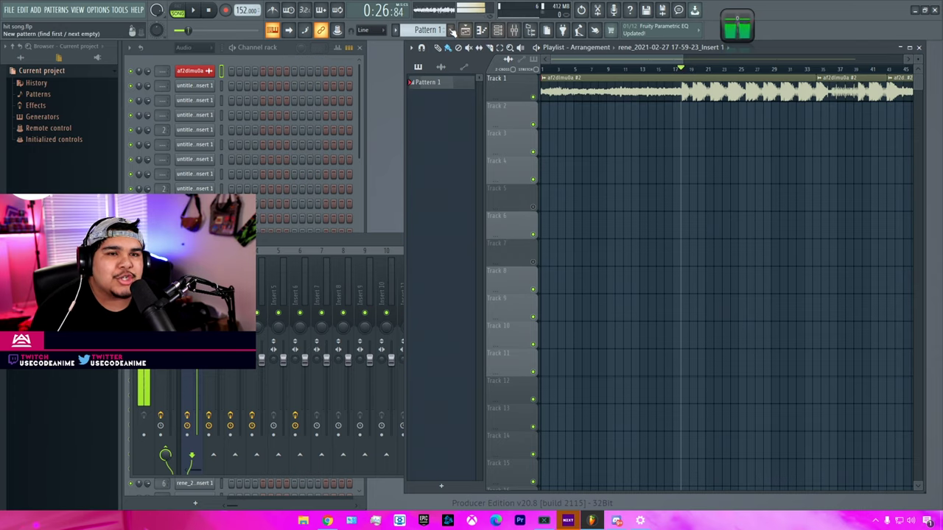
pyautogui.press('space')
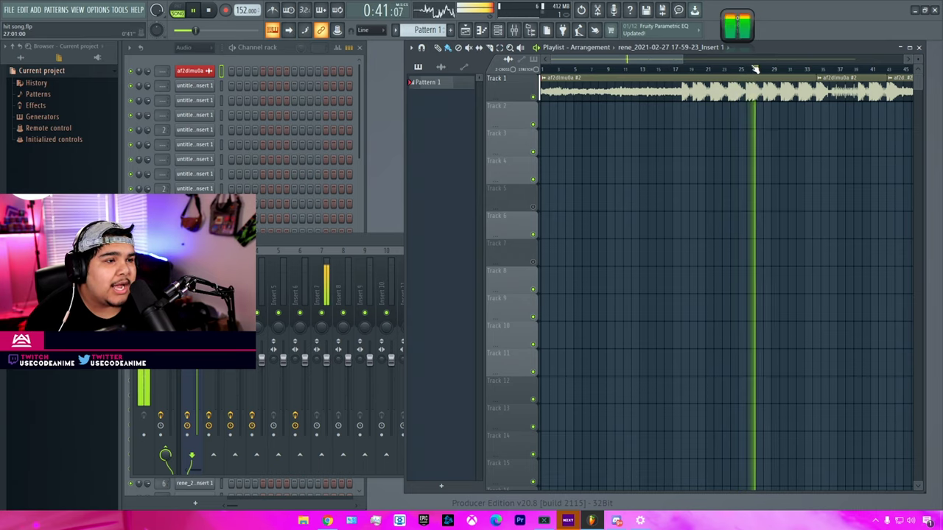
pyautogui.click(210, 12)
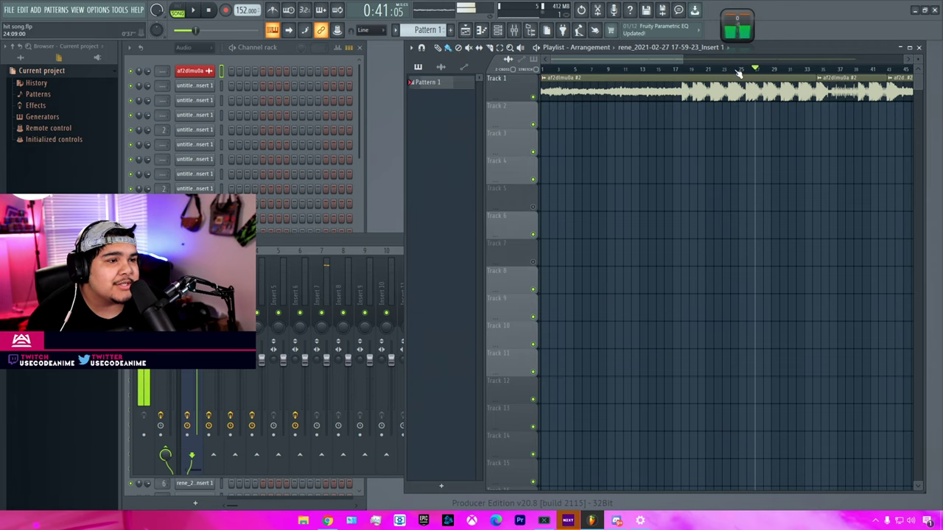
# Record a vocal take through mixer Insert 1 onto Track 2 over the second half of the intro, up to about bar 18
pyautogui.press('F9')
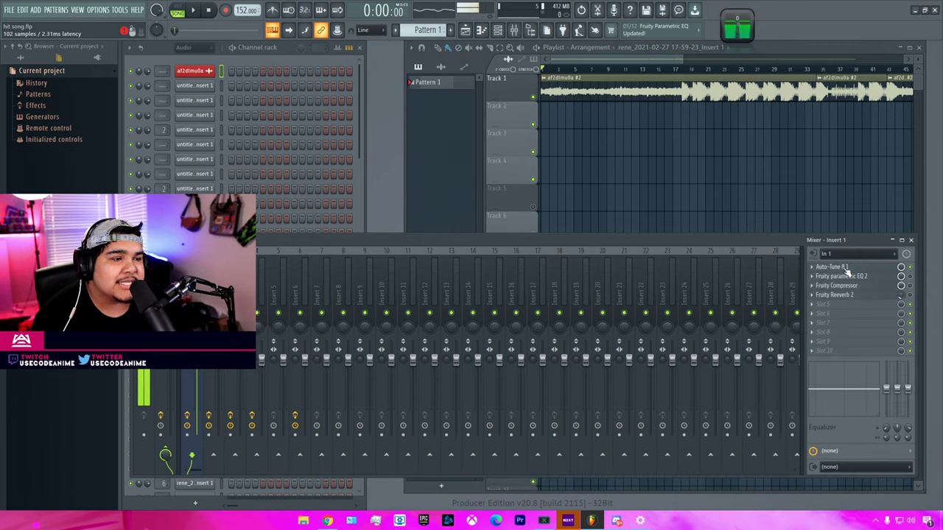
pyautogui.click(600, 70)
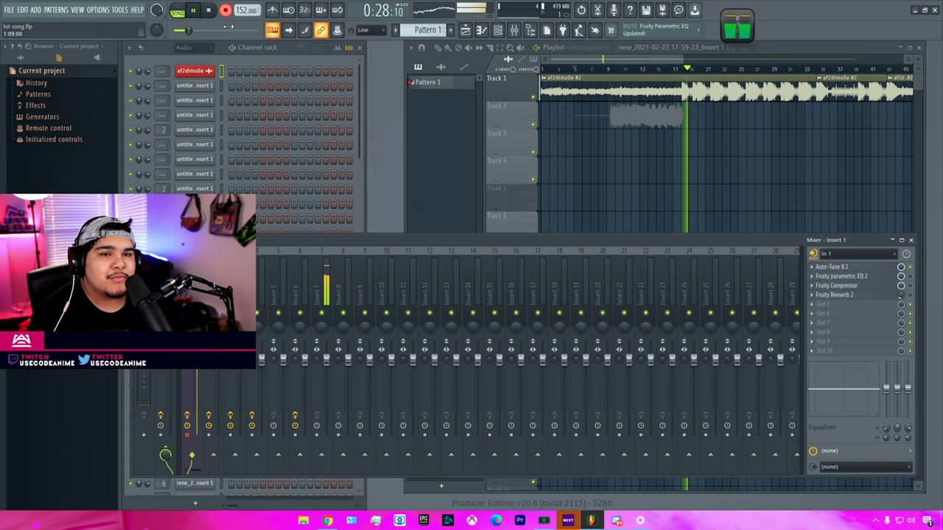
pyautogui.click(208, 11)
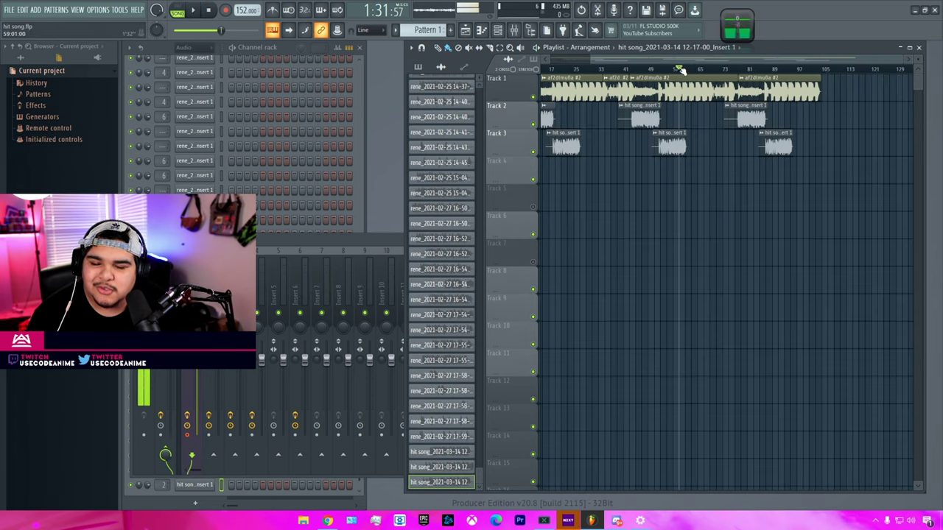
# Set the playhead to bar 58, play the section without vocals to about bar 77, and return the playhead to about bar 59
pyautogui.click(677, 69)
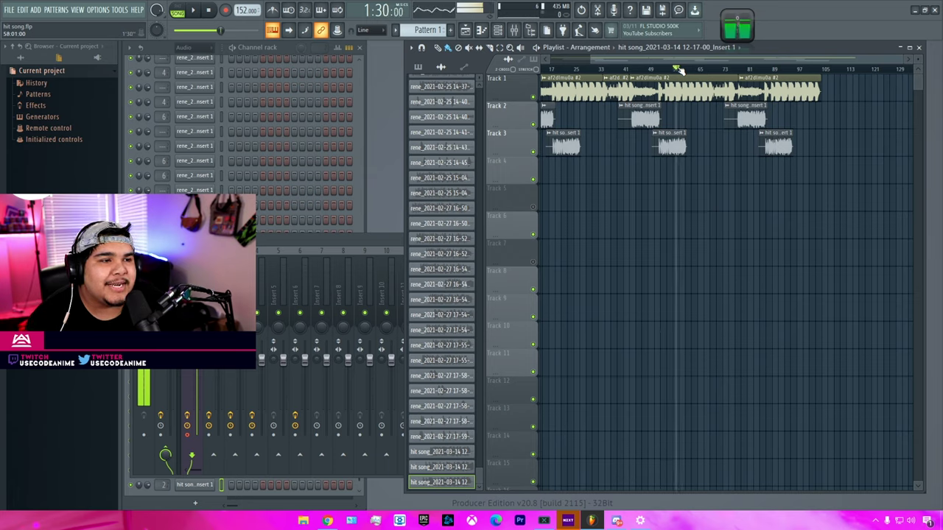
pyautogui.click(679, 68)
pyautogui.click(683, 69)
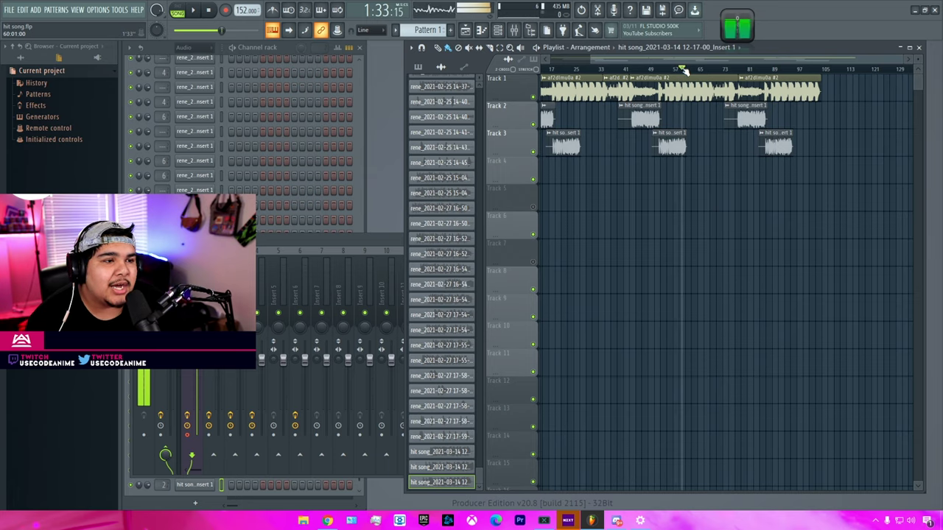
pyautogui.click(670, 68)
pyautogui.click(676, 69)
pyautogui.click(193, 10)
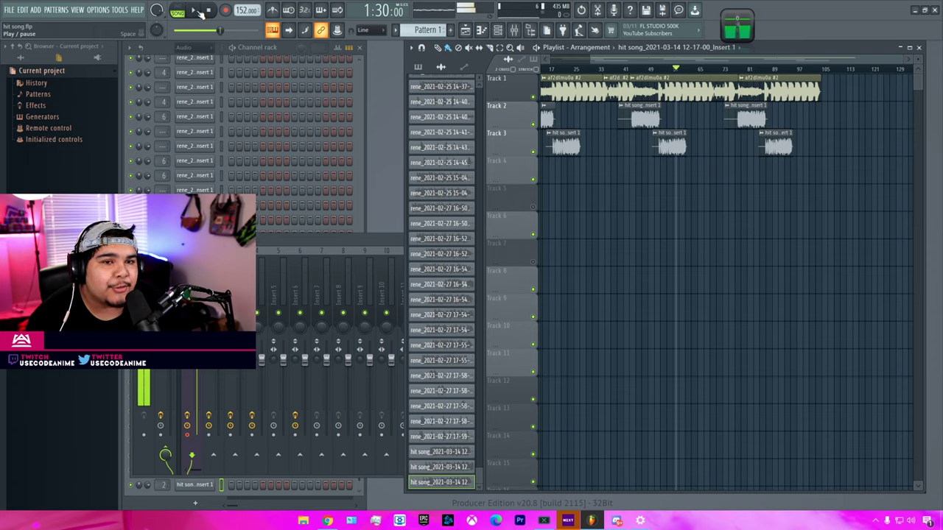
pyautogui.click(195, 11)
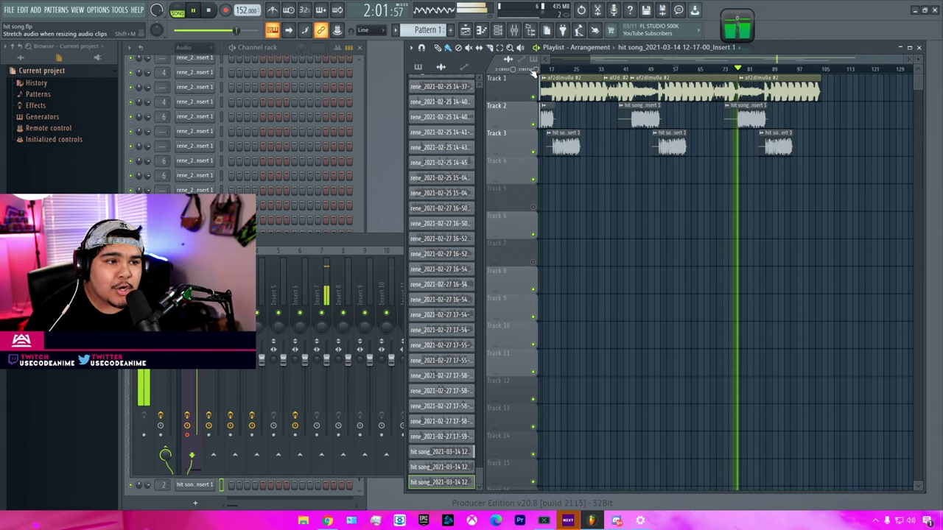
pyautogui.click(678, 70)
pyautogui.press('space')
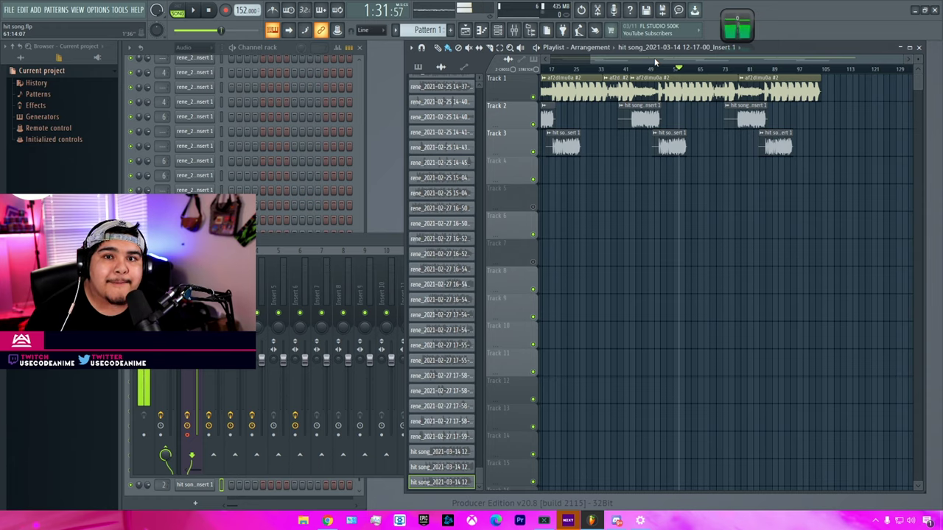
# Record a vocal take through mixer Insert 1 from bar 58 to about bar 78, onto Track 4
pyautogui.press('F9')
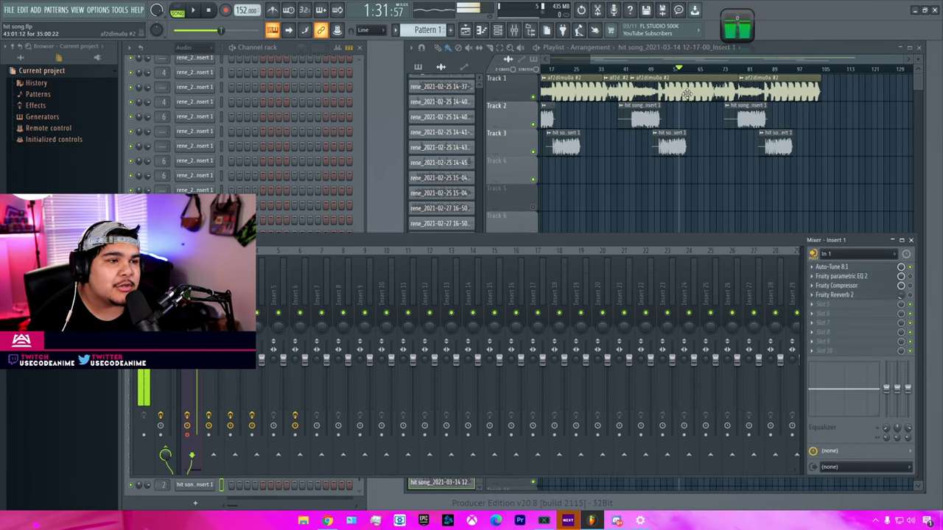
pyautogui.click(679, 72)
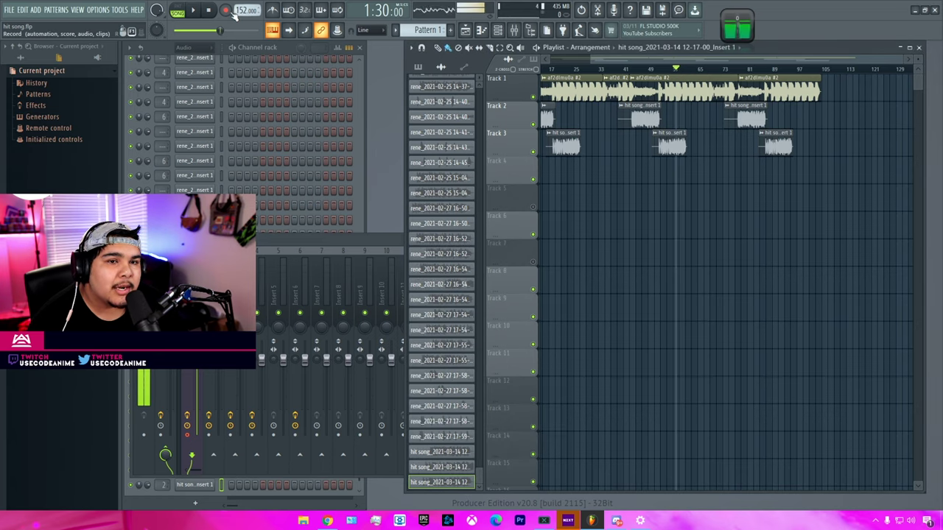
pyautogui.click(195, 11)
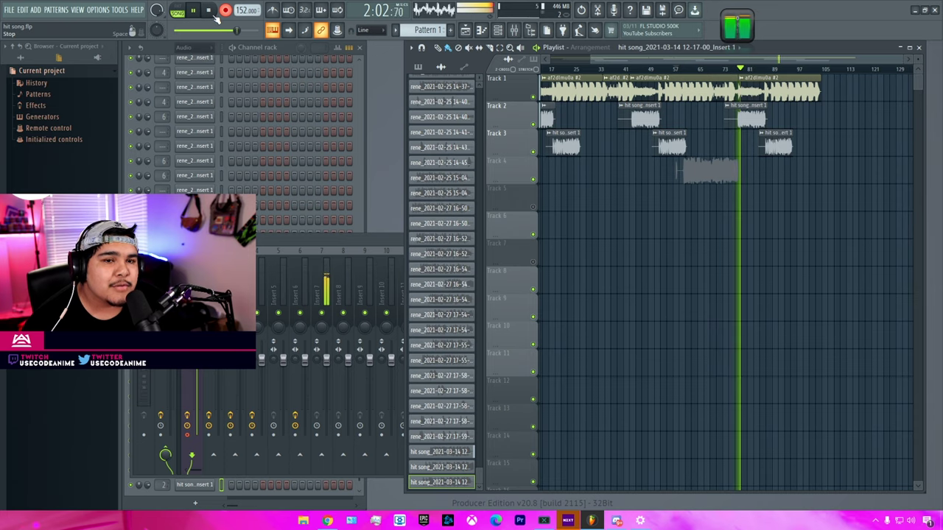
pyautogui.click(208, 11)
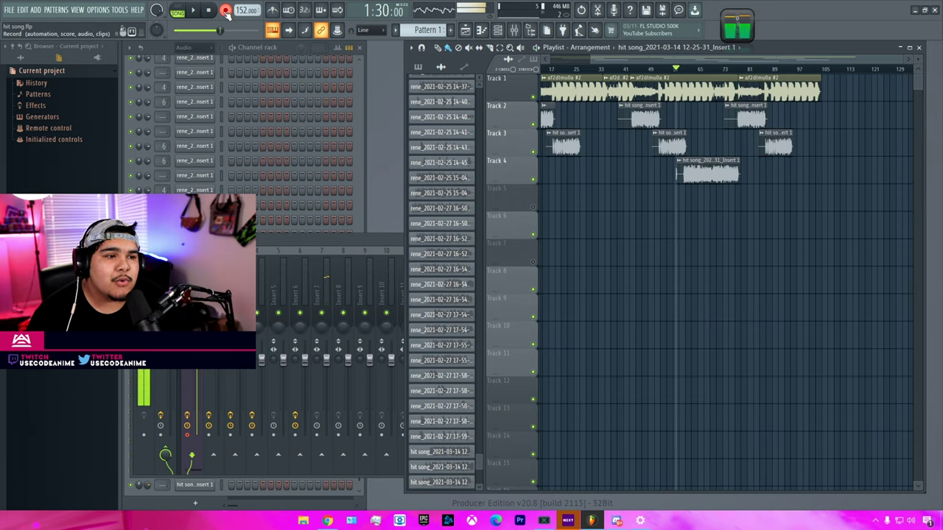
# Trim the start of the new Track 4 recording to about bar 60, and play the take to about bar 77
pyautogui.scroll(10, 837, 177)
pyautogui.moveTo(838, 177); pyautogui.dragTo(709, 184)
pyautogui.press('space')
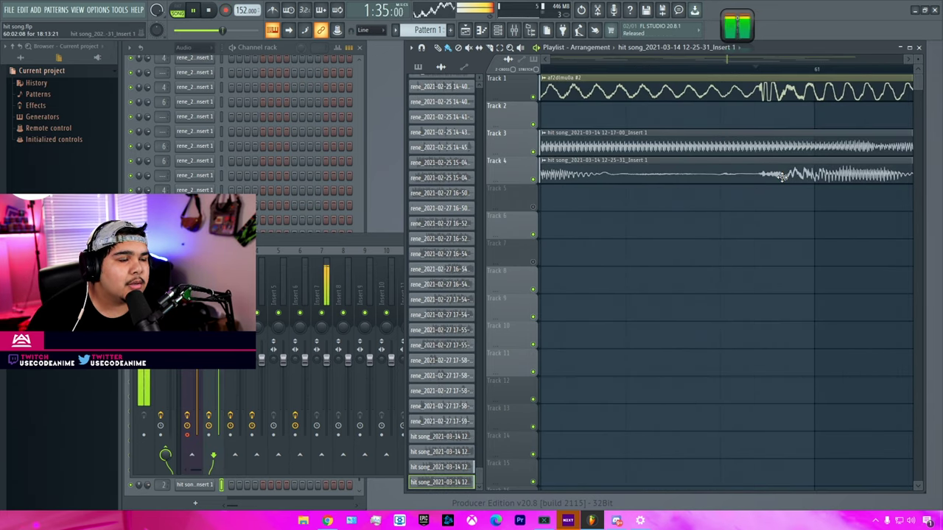
pyautogui.scroll(-6, 789, 177)
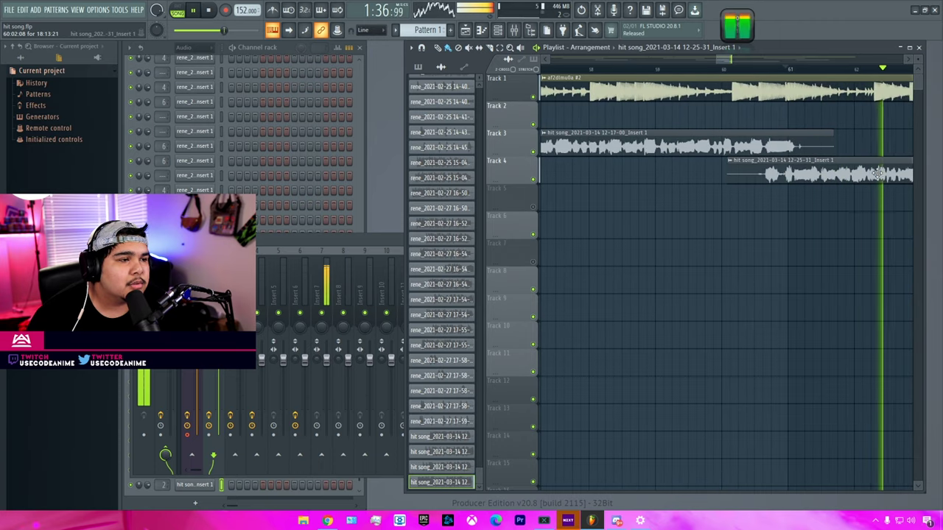
pyautogui.scroll(-2, 877, 174)
pyautogui.scroll(-5, 876, 174)
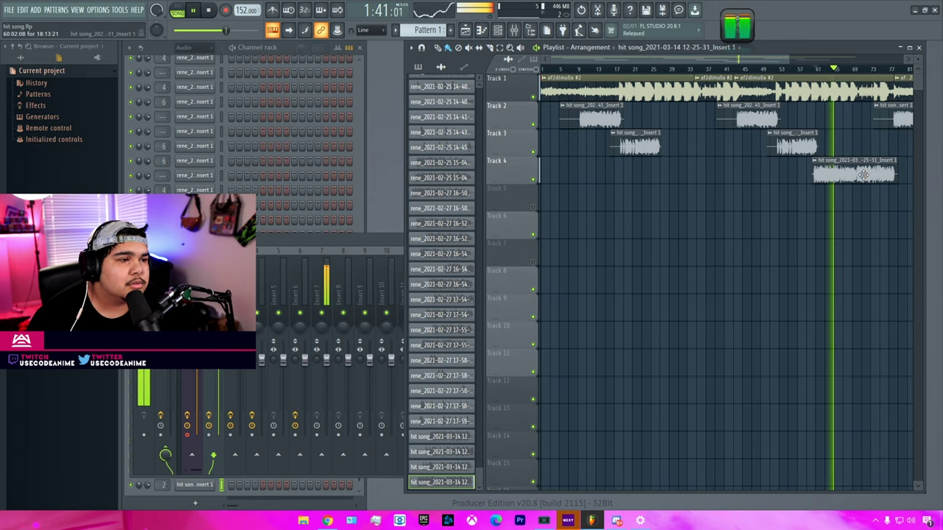
pyautogui.scroll(-4, 854, 175)
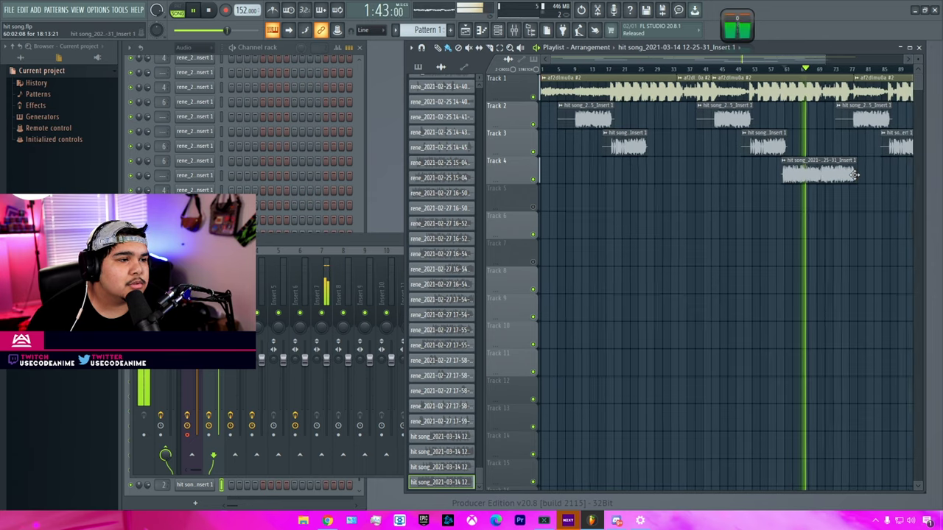
pyautogui.scroll(-2, 840, 179)
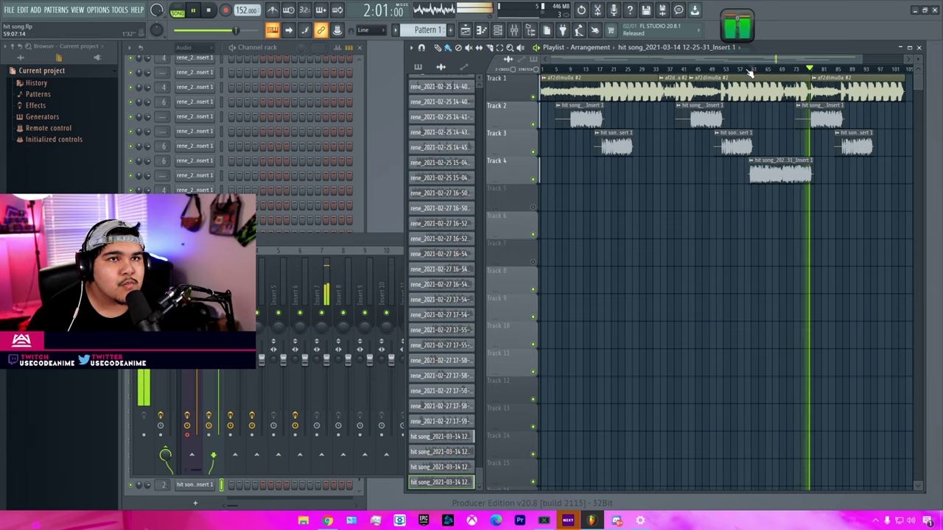
pyautogui.press('space')
# Set the playhead to bar 24, near the end of the first Track 3 vocal, and play the section after it to about bar 32
pyautogui.scroll(2, 645, 72)
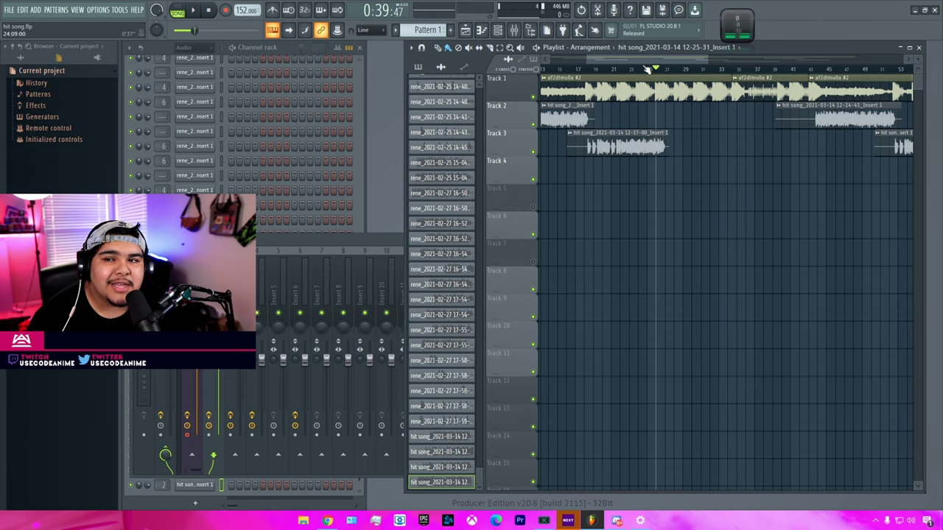
pyautogui.click(647, 69)
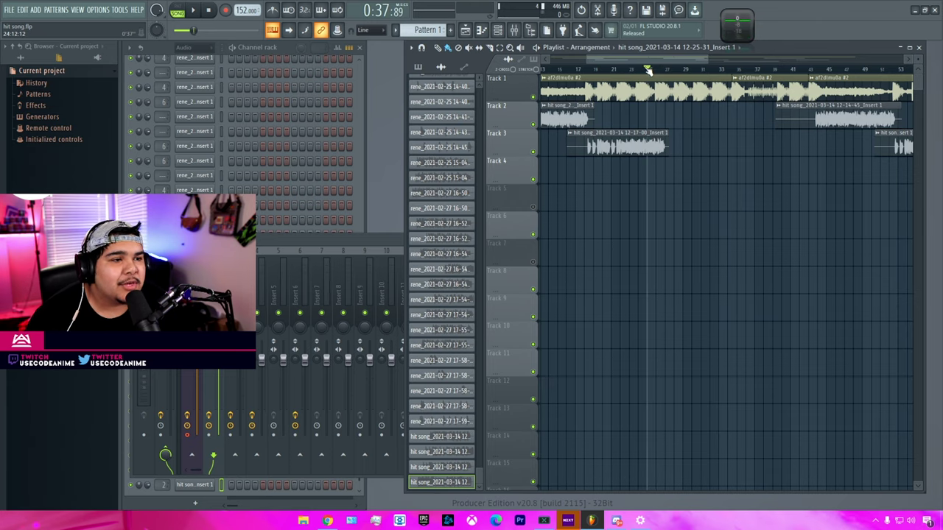
pyautogui.scroll(-2, 650, 68)
pyautogui.scroll(3, 654, 64)
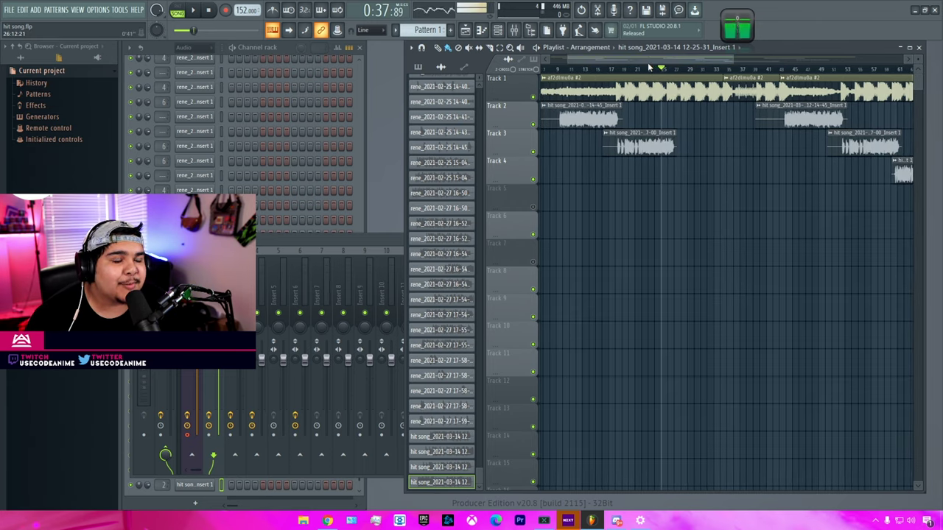
pyautogui.scroll(-1, 696, 110)
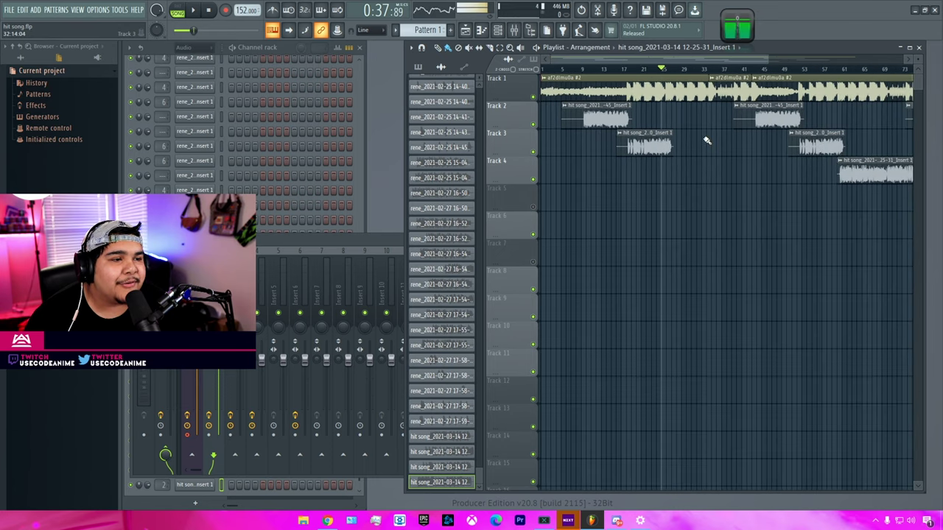
pyautogui.click(658, 70)
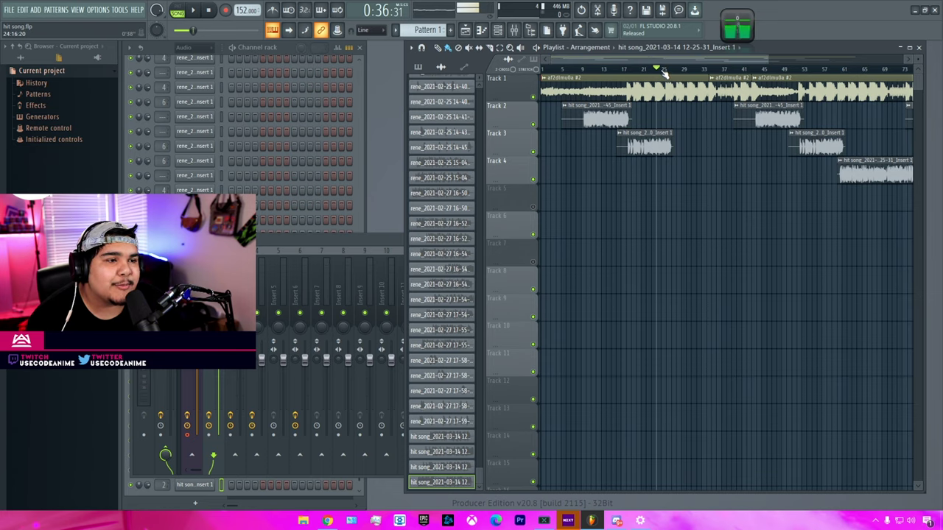
pyautogui.press('space')
pyautogui.click(653, 68)
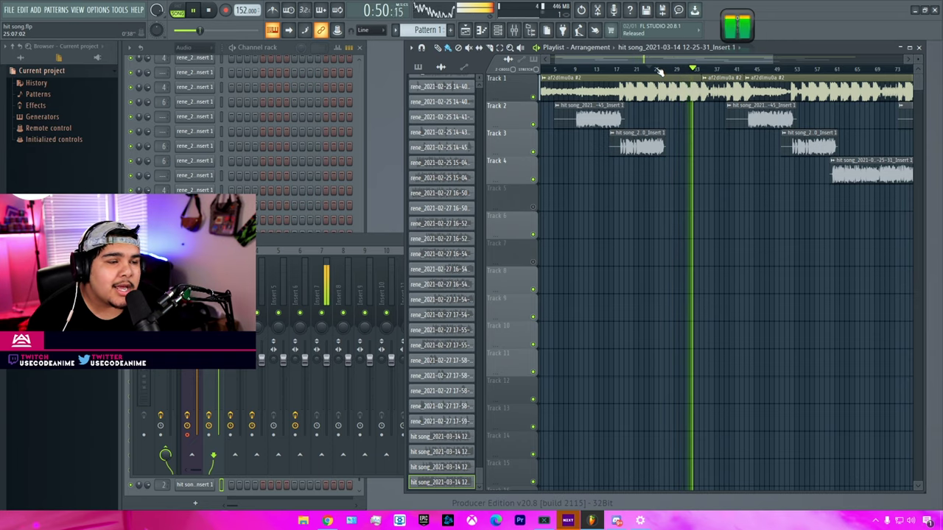
# Replay the section from about bar 25 to about bar 36, stop playback, and return the playhead to bar 24
pyautogui.click(660, 74)
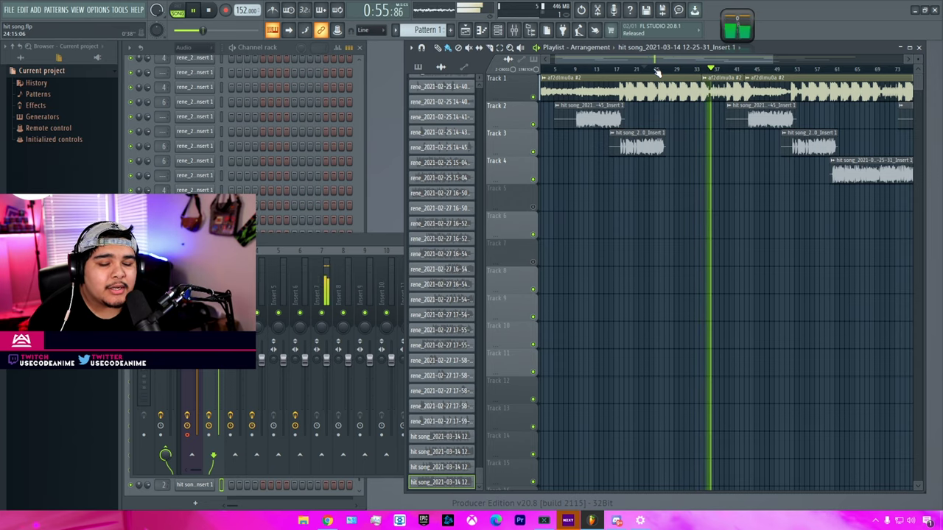
pyautogui.click(658, 71)
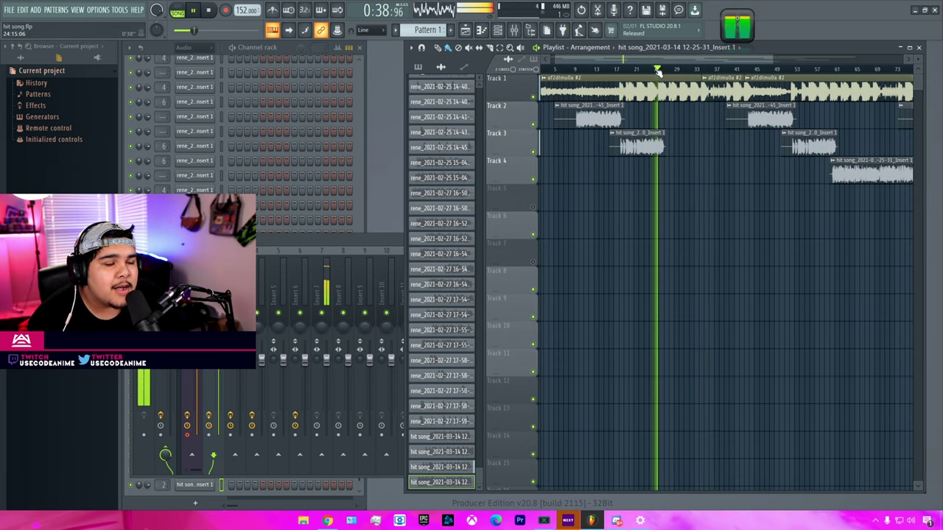
pyautogui.press('space')
pyautogui.click(650, 70)
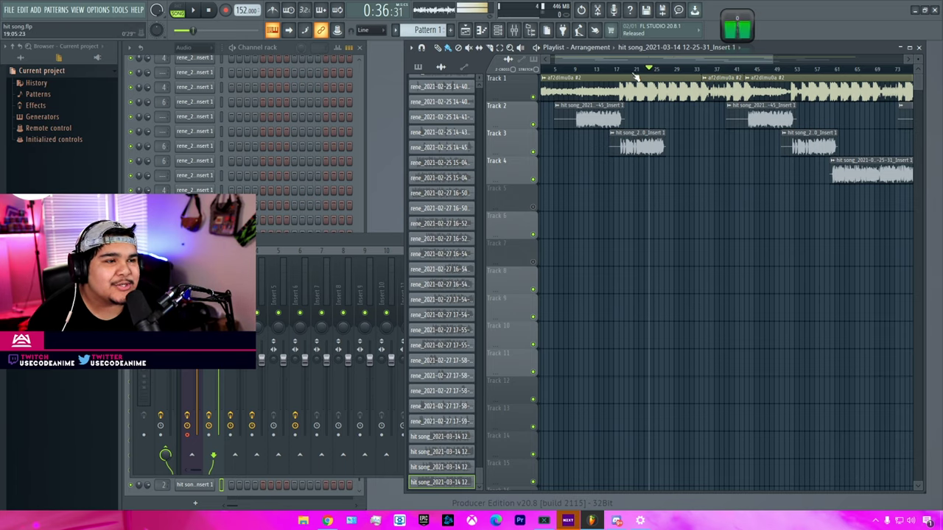
# Play the section from bar 24, and record a vocal take there through mixer Insert 1 to about bar 35, placed on Track 4
pyautogui.press('space')
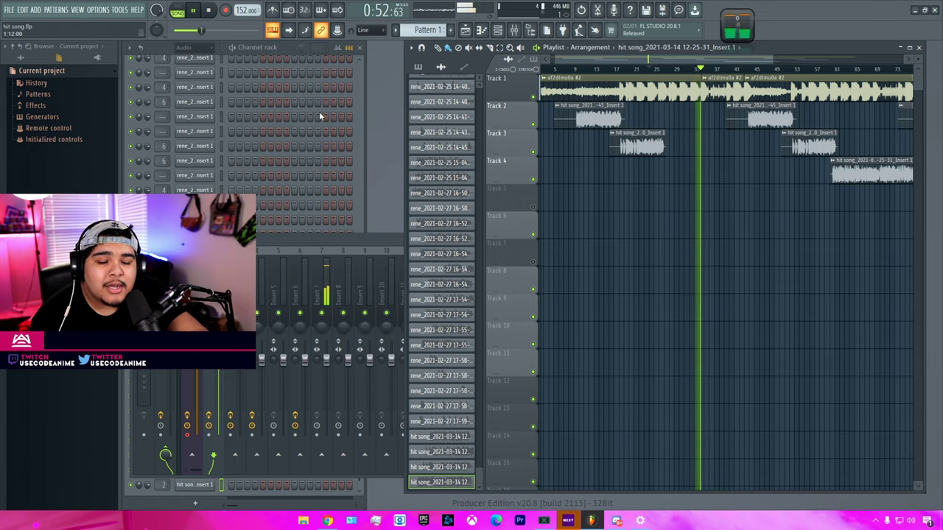
pyautogui.click(654, 71)
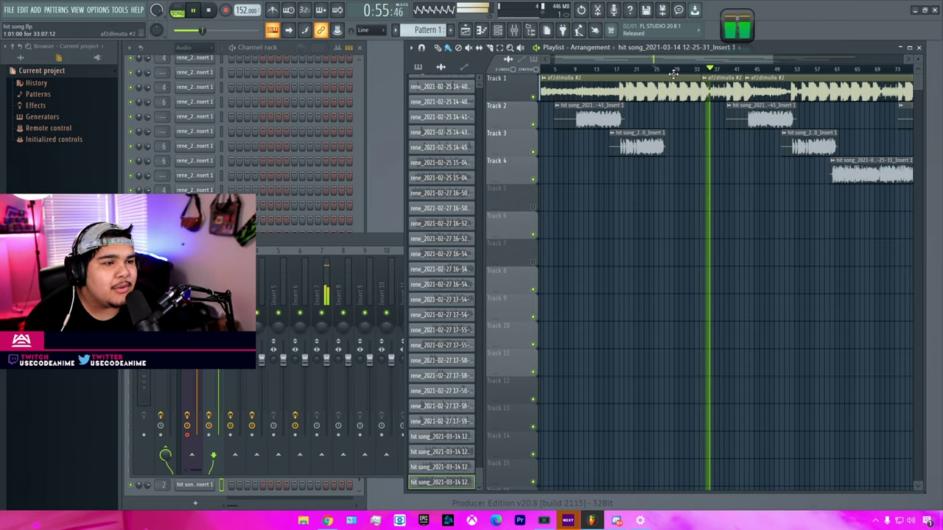
pyautogui.click(647, 70)
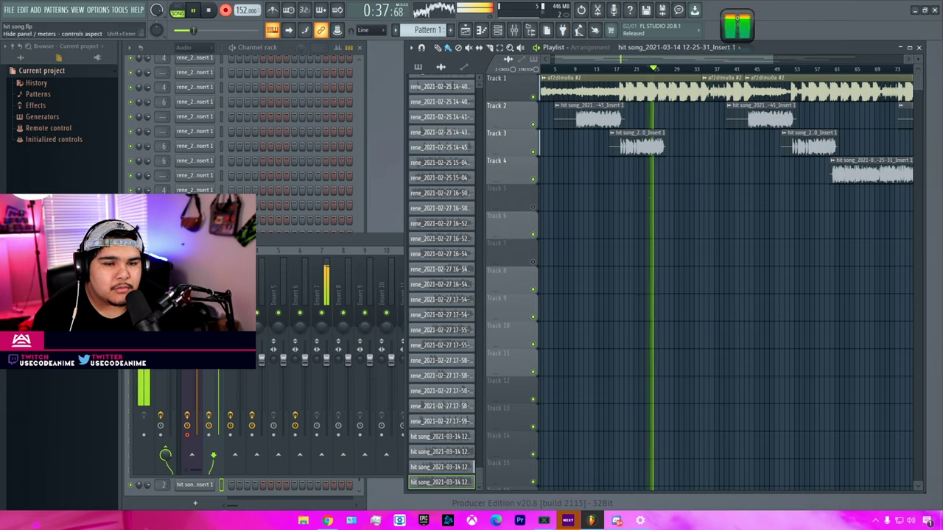
pyautogui.click(140, 245)
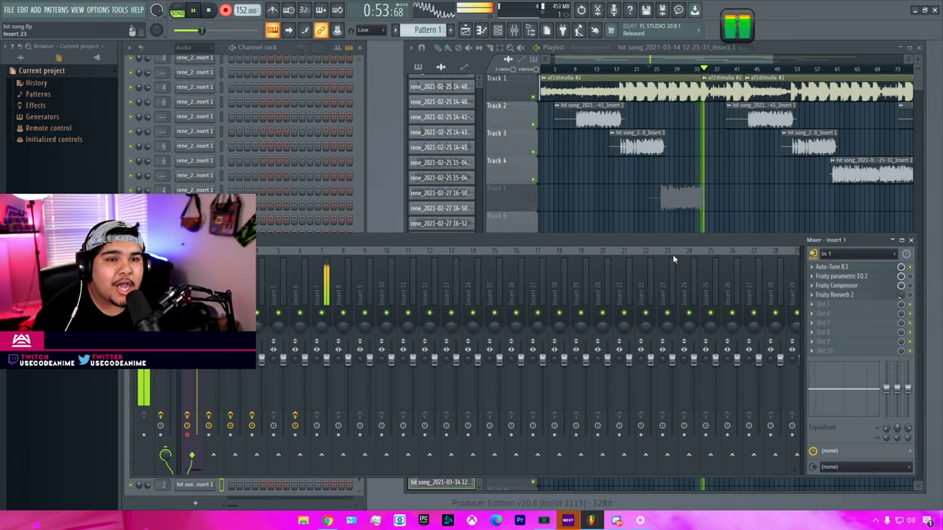
pyautogui.click(209, 12)
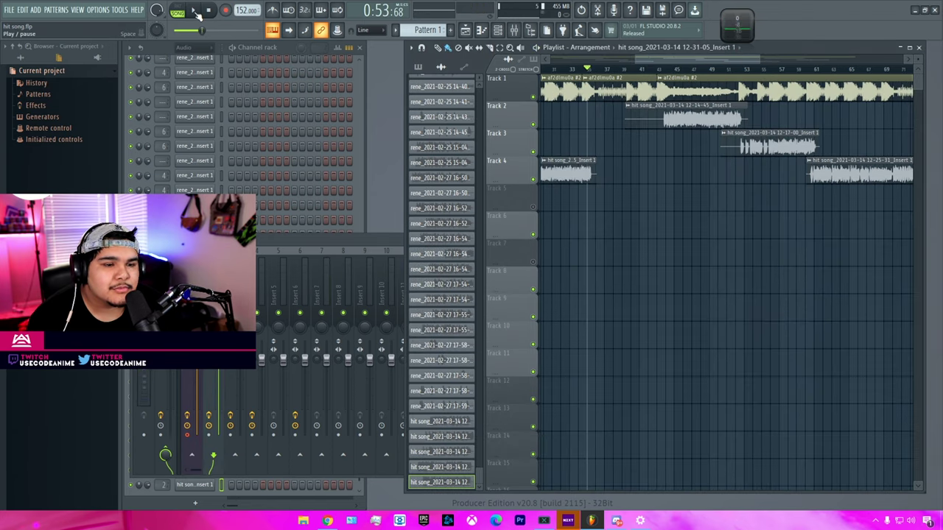
# Play the beat around the end of the new Track 4 take, stop playback, and leave the playhead near bar 34
pyautogui.click(195, 11)
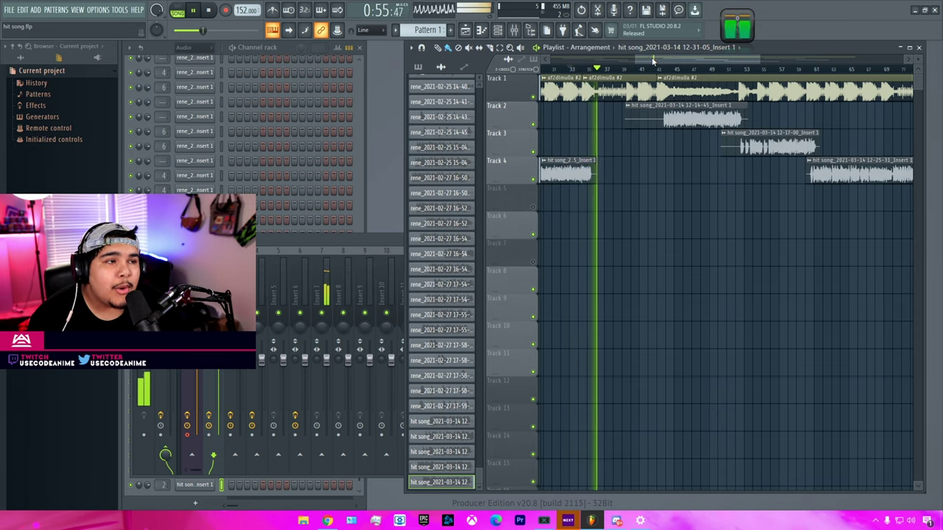
pyautogui.moveTo(652, 59); pyautogui.dragTo(615, 70)
pyautogui.click(598, 70)
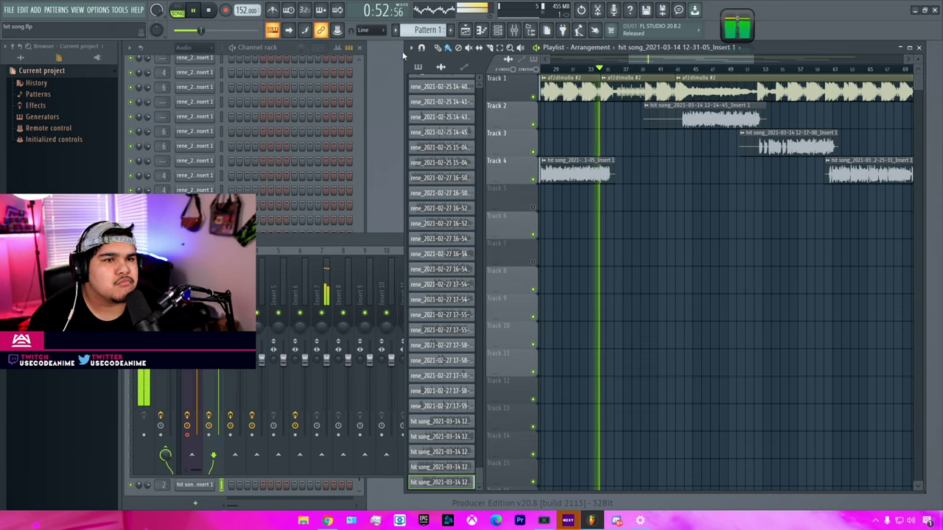
pyautogui.click(208, 11)
pyautogui.moveTo(714, 60); pyautogui.dragTo(682, 62)
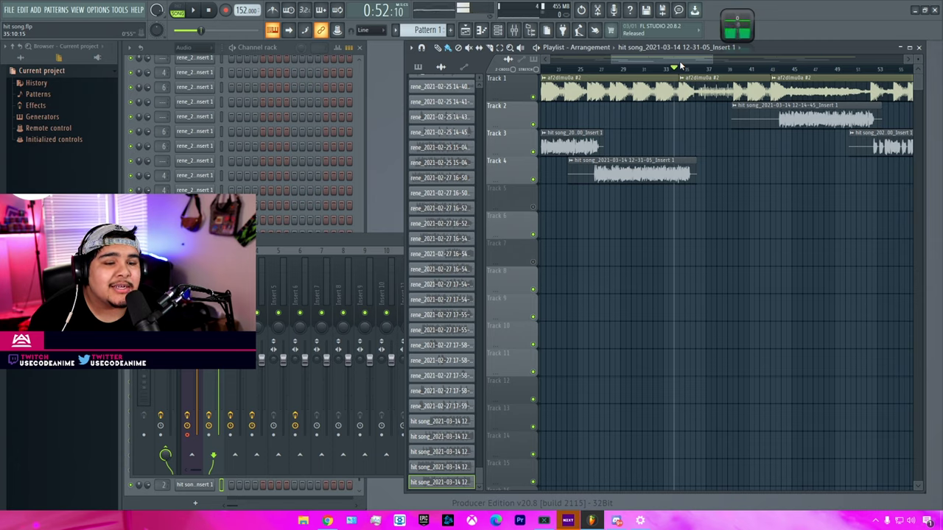
# Replay the gap between the new Track 4 take and the second Track 2 vocal, from about bar 34 to about bar 43
pyautogui.click(193, 10)
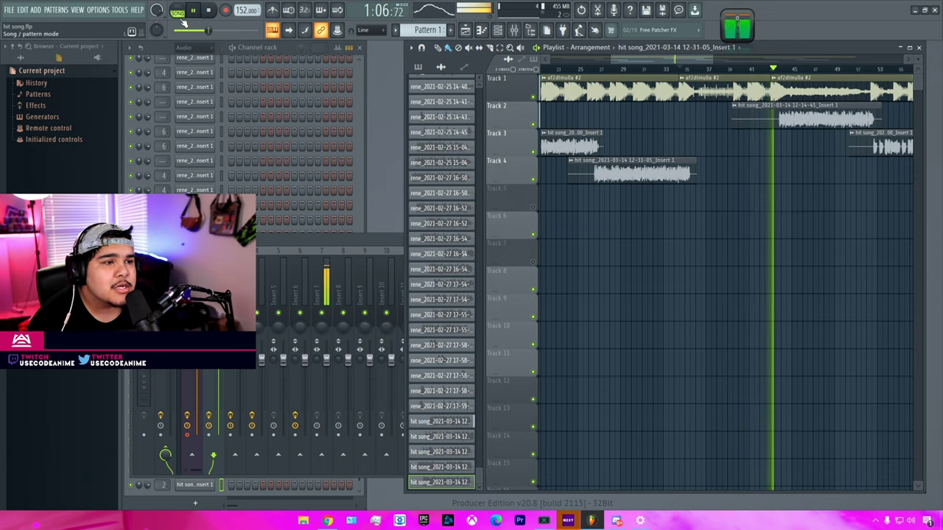
pyautogui.click(725, 69)
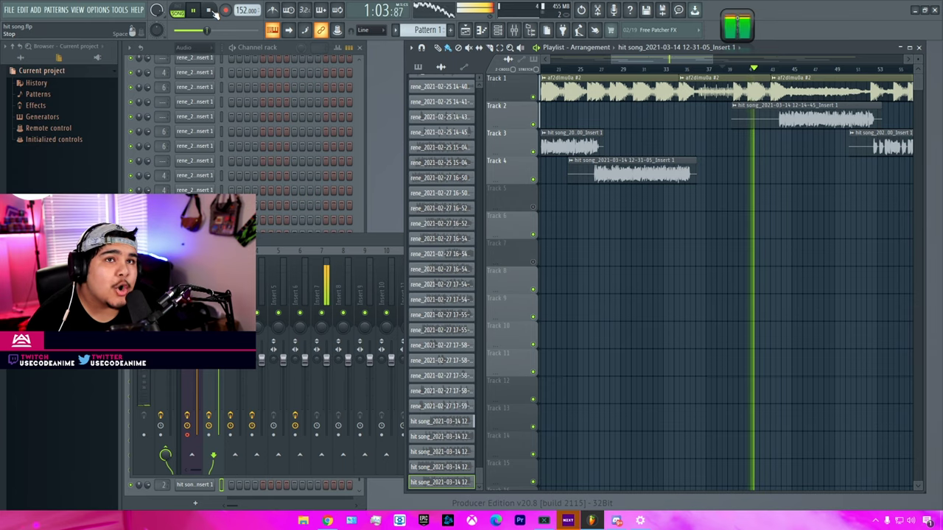
pyautogui.click(682, 70)
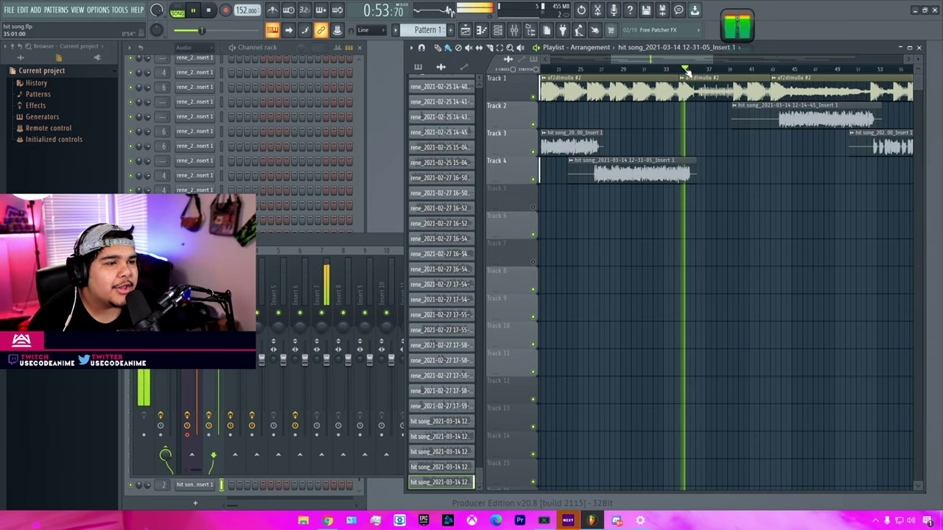
pyautogui.click(683, 70)
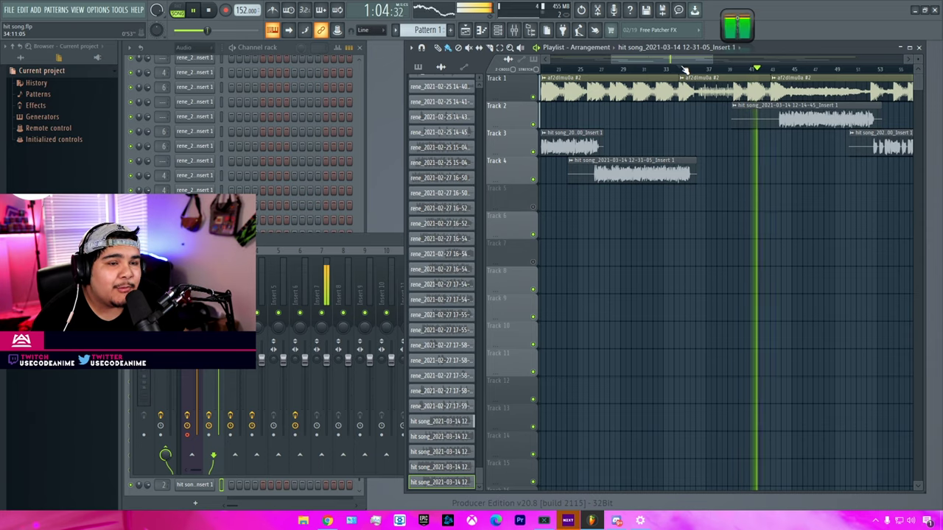
pyautogui.click(740, 71)
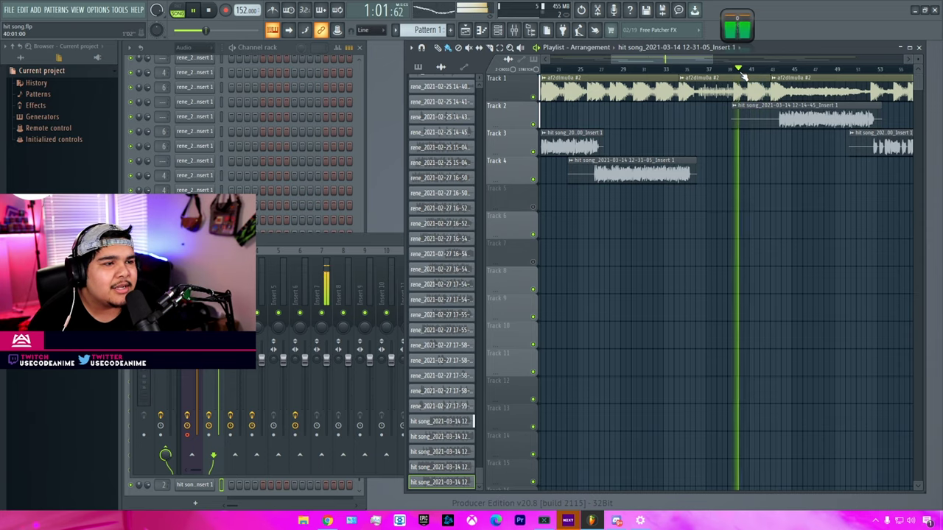
# Record a vocal take from about bar 34 to bar 44 onto Track 5, and route its channel to mixer track 2
pyautogui.click(678, 71)
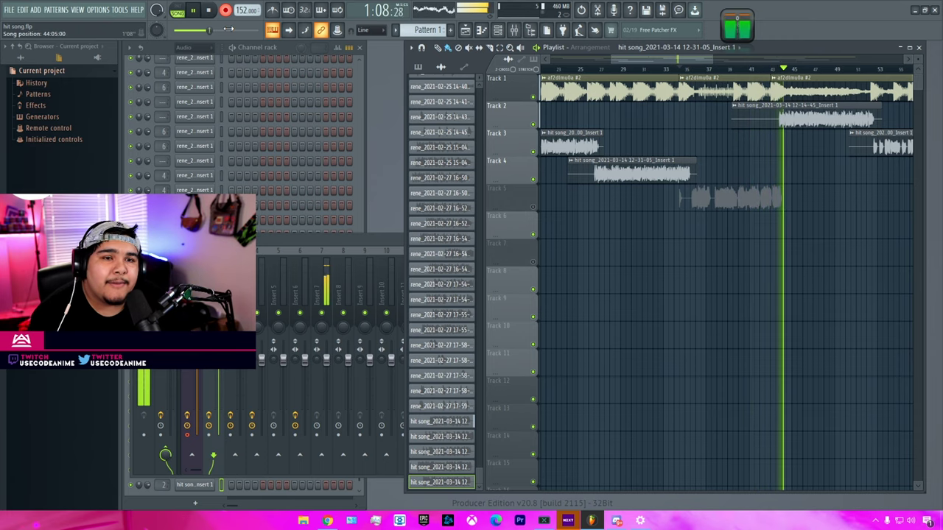
pyautogui.click(208, 10)
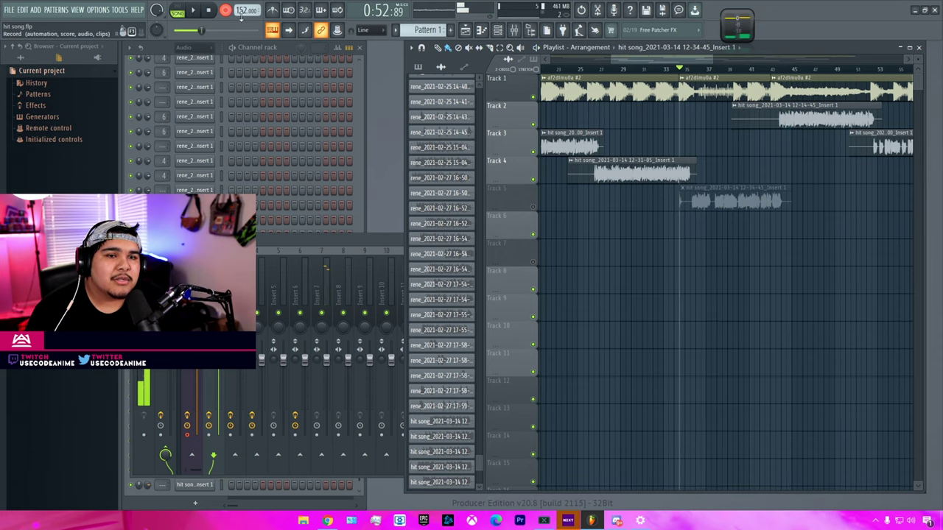
pyautogui.doubleClick(735, 204)
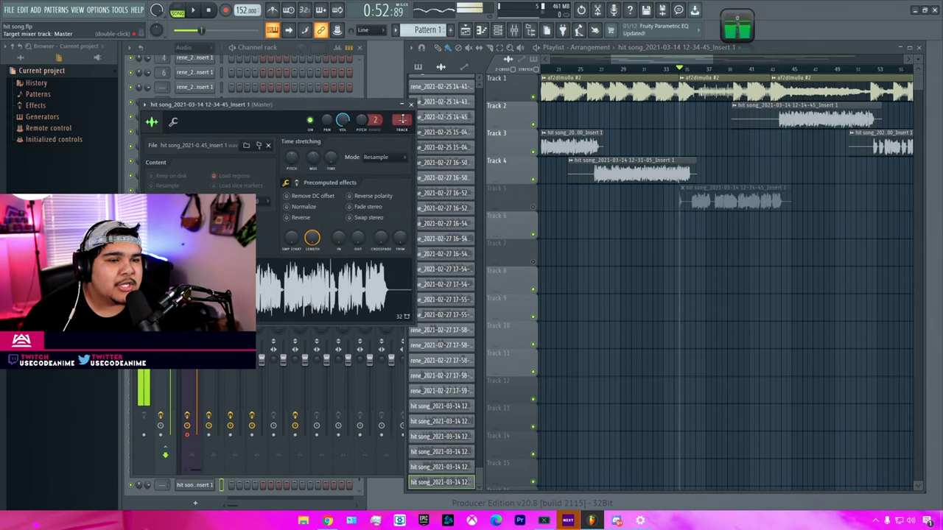
pyautogui.click(410, 105)
# Trim the start of the Track 5 take to about the middle of bar 35, and unmute Track 5
pyautogui.scroll(3, 705, 179)
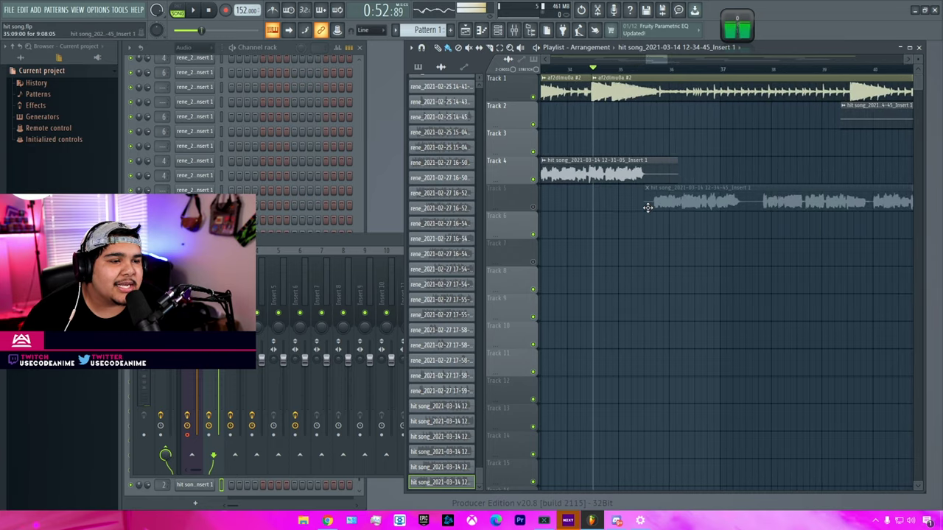
pyautogui.scroll(1, 646, 207)
pyautogui.scroll(1, 547, 66)
pyautogui.moveTo(545, 64); pyautogui.dragTo(595, 69)
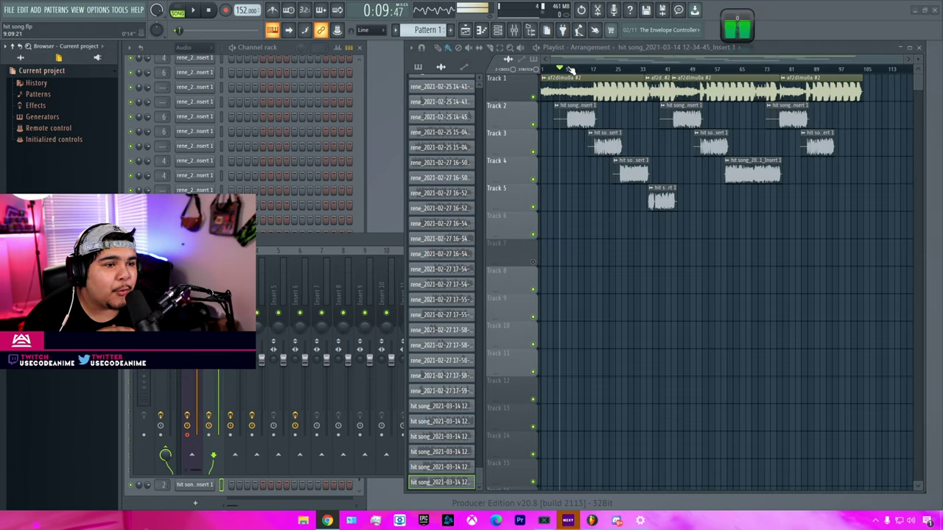
pyautogui.click(568, 68)
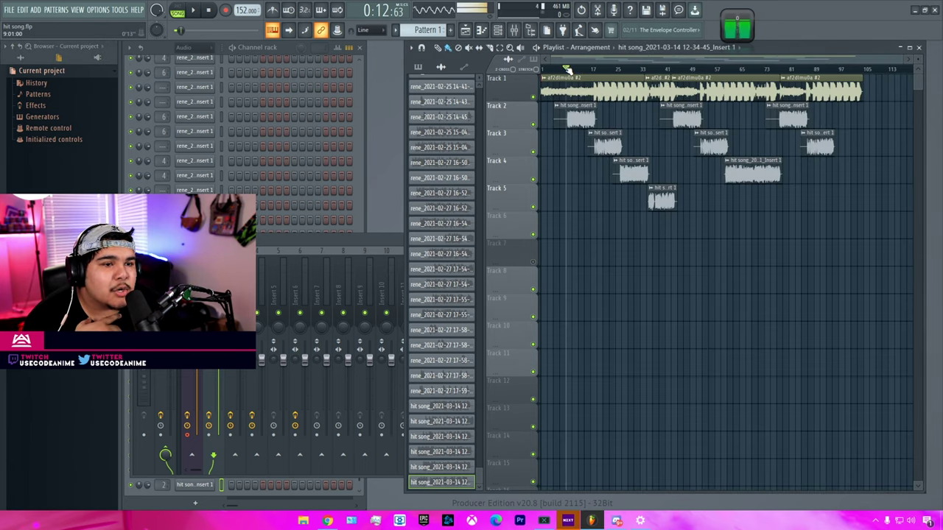
pyautogui.moveTo(567, 68); pyautogui.dragTo(569, 69)
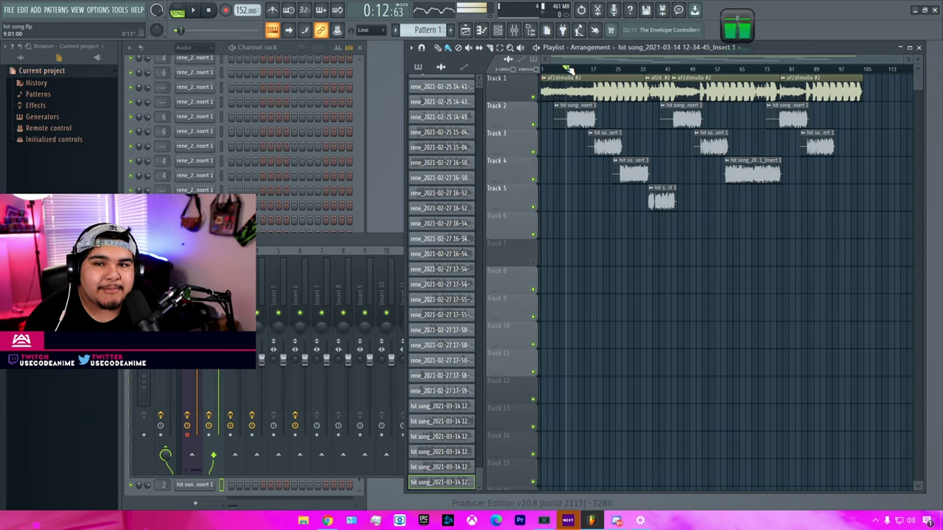
pyautogui.moveTo(567, 68); pyautogui.dragTo(571, 69)
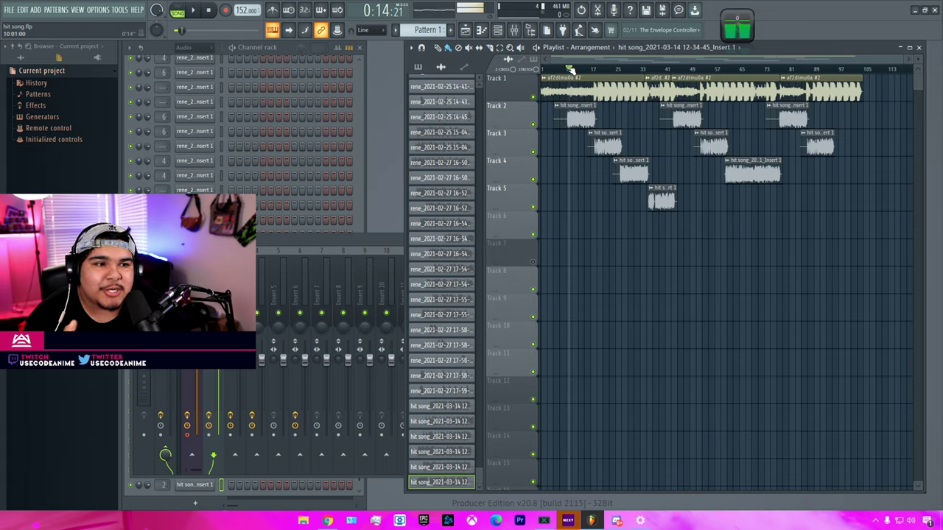
pyautogui.moveTo(571, 69); pyautogui.dragTo(566, 69)
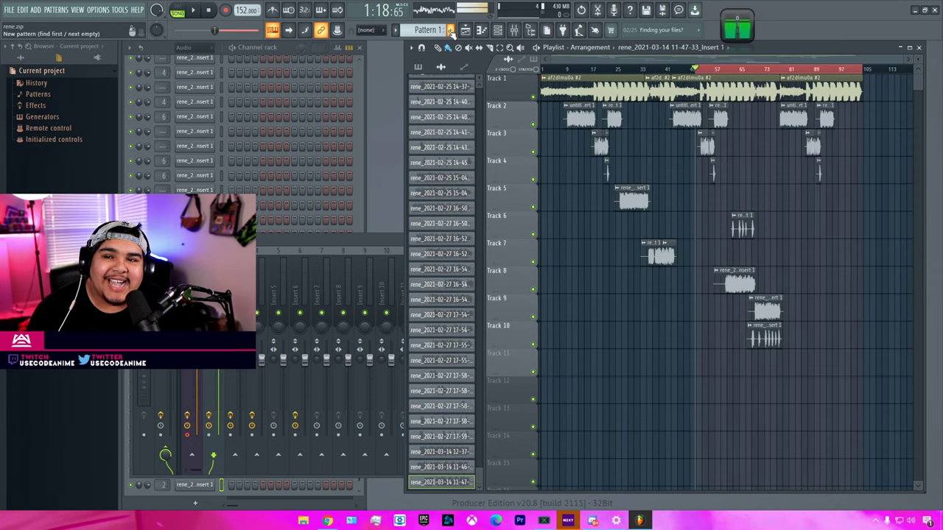
# Play the finished arrangement in the rene.zip project from about bar 7 to about bar 94, and stop playback
pyautogui.click(565, 68)
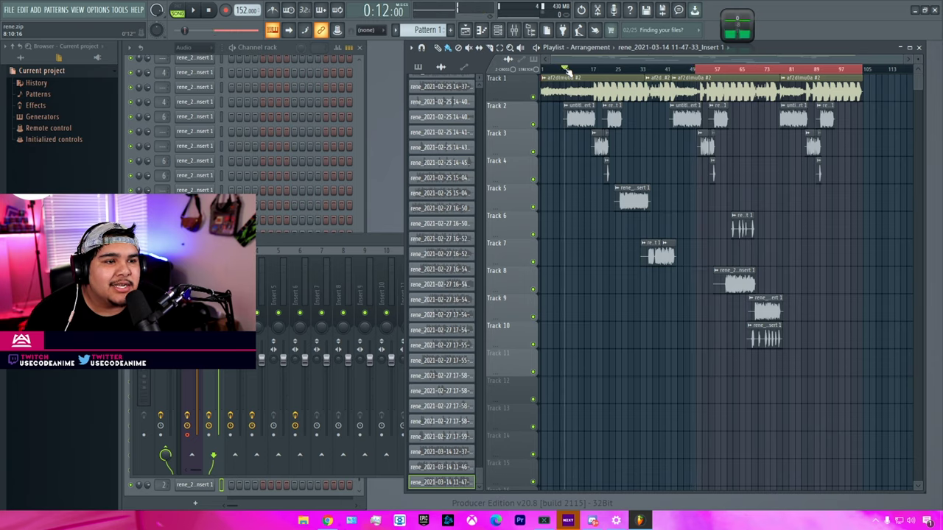
pyautogui.click(564, 67)
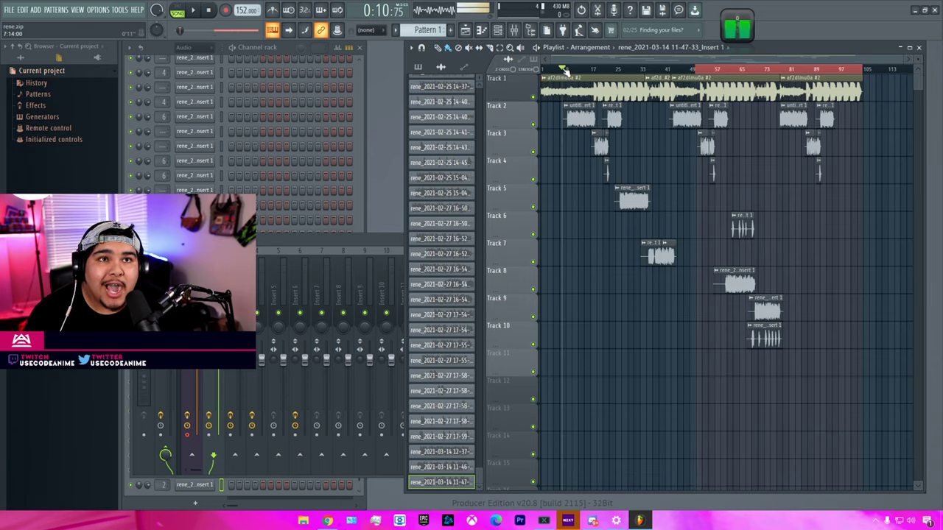
pyautogui.press('space')
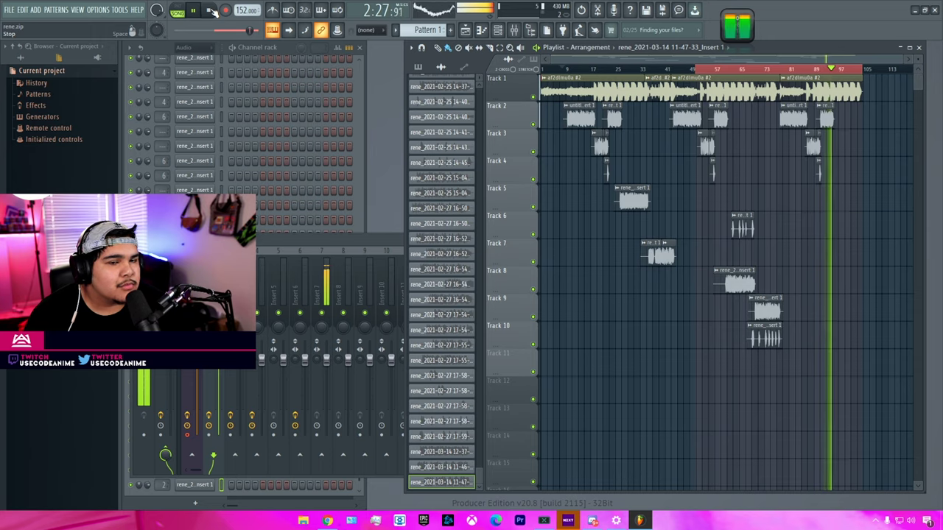
pyautogui.click(211, 11)
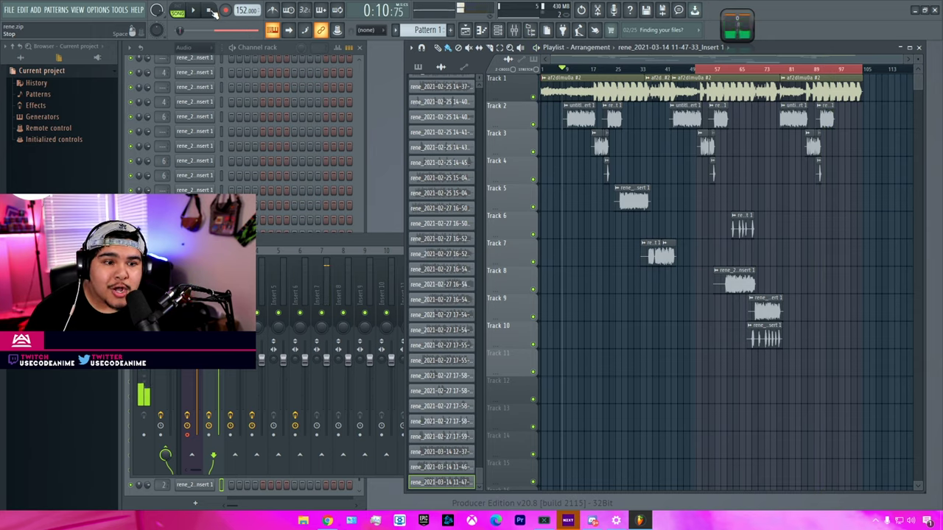